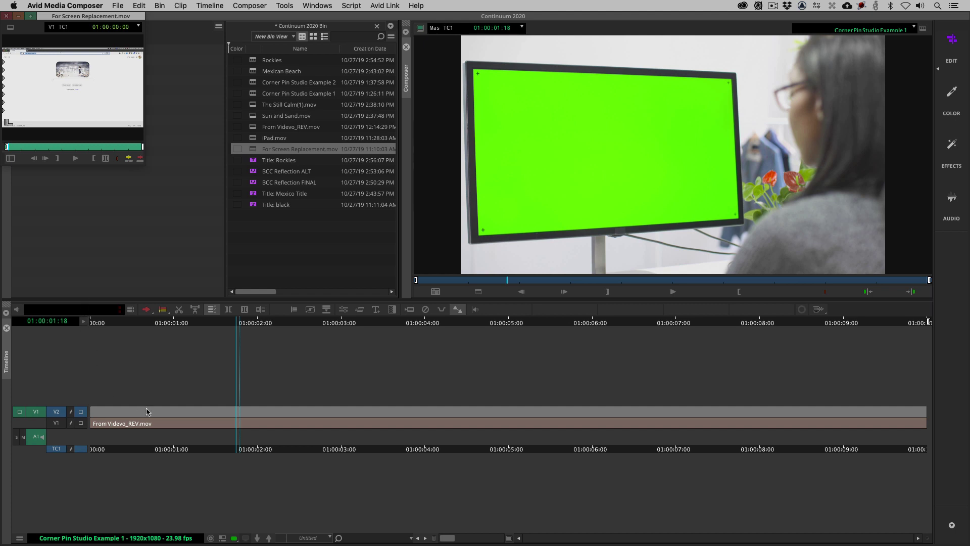
- Play and scrub the website recording on V2, then monitor V1's green-screen footage
click(40, 437)
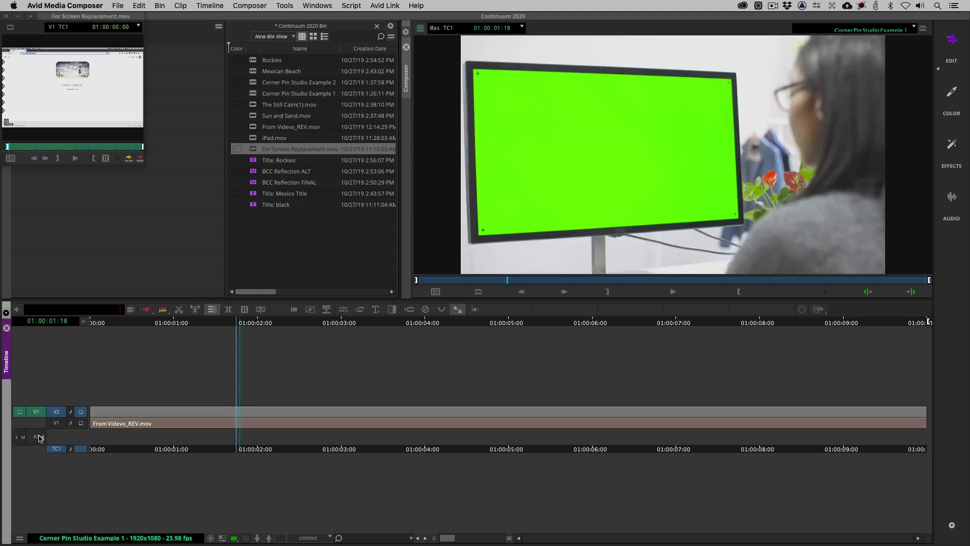
click(248, 418)
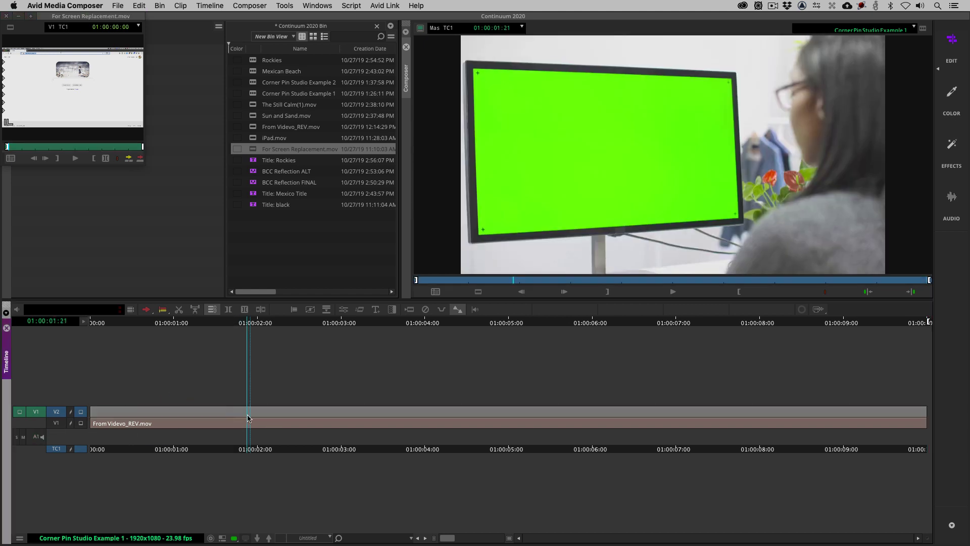
key(Home)
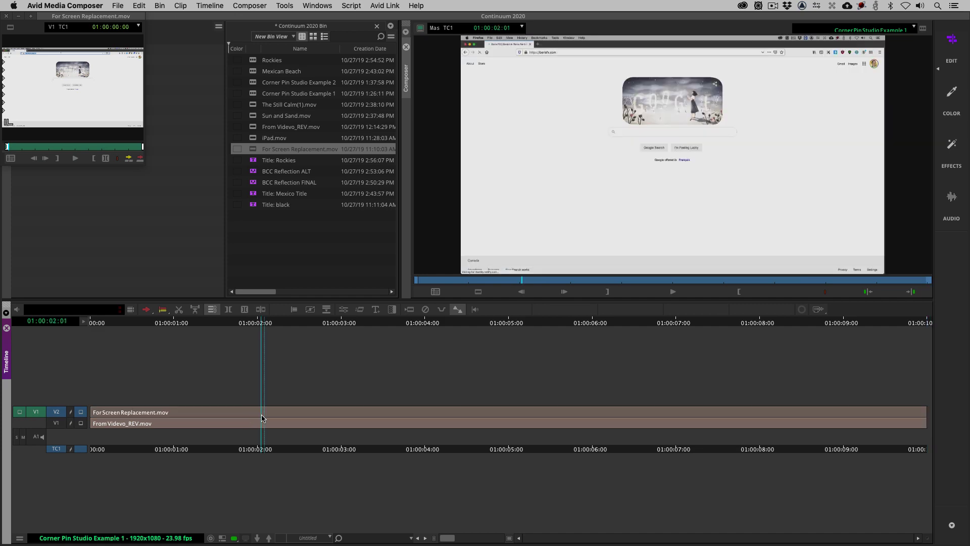
key(space)
drag(122, 416, 352, 417)
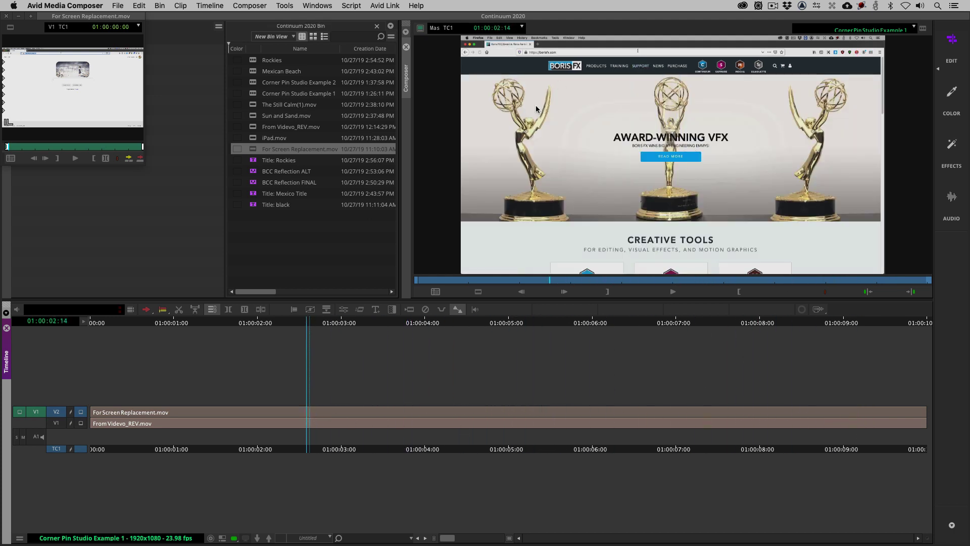
click(81, 424)
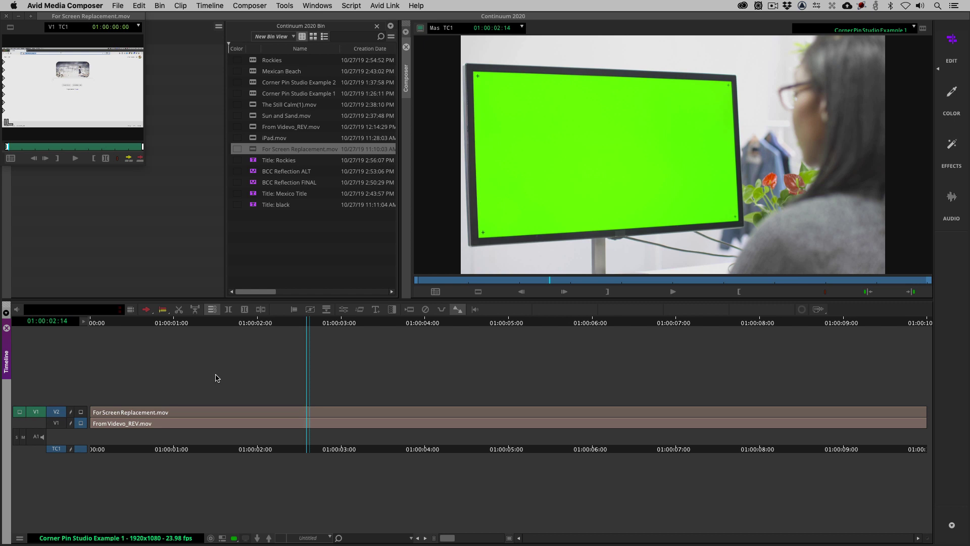
- Close the source clip viewer, park at about 01:00:03:22, and monitor V1's green-screen shot
click(7, 16)
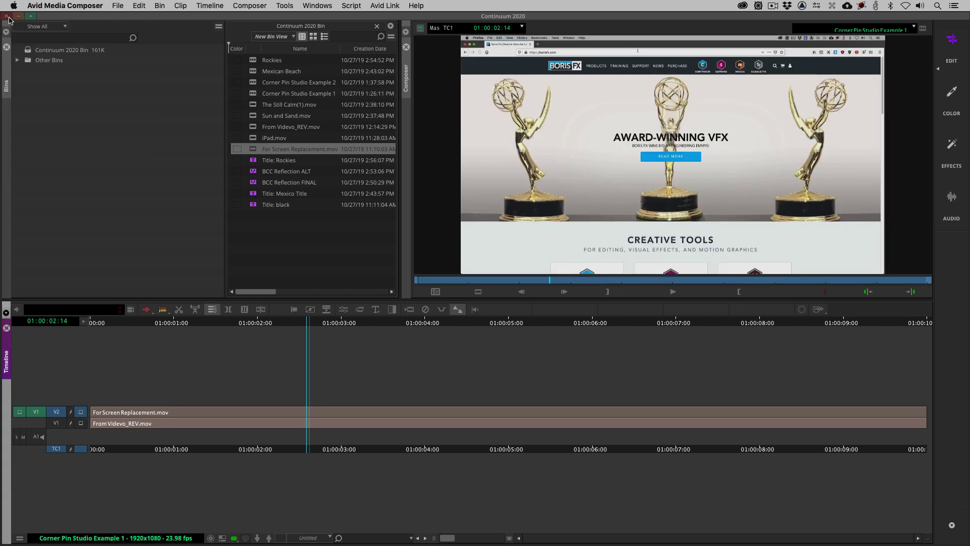
drag(416, 422, 419, 411)
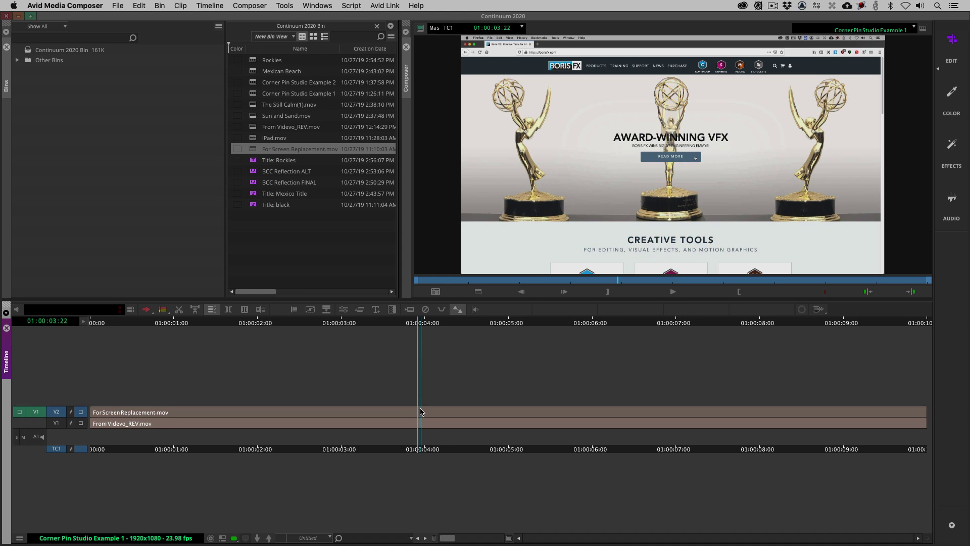
click(81, 423)
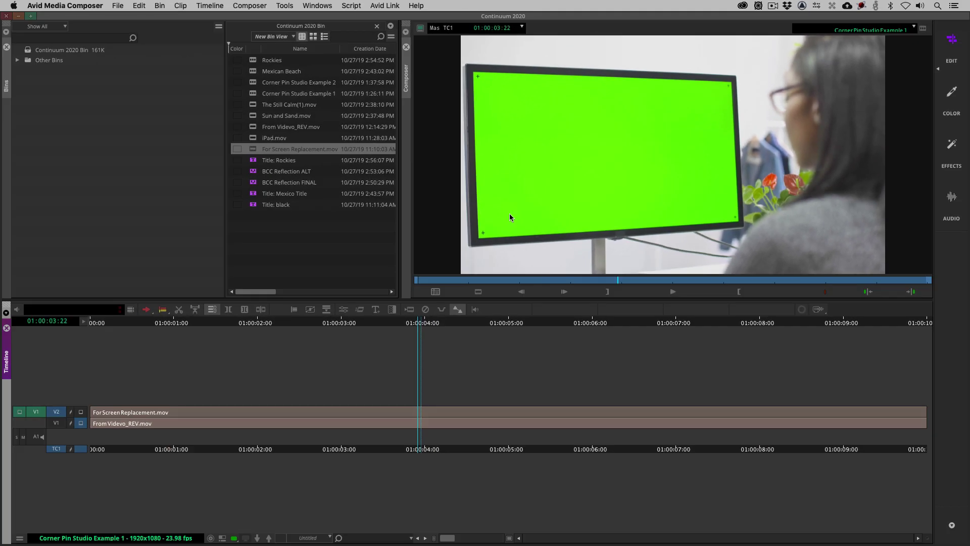
- Search the Effect Palette for 'corner pin' and drag BCC Corner Pin Studio onto the V2 clip
key(super+8)
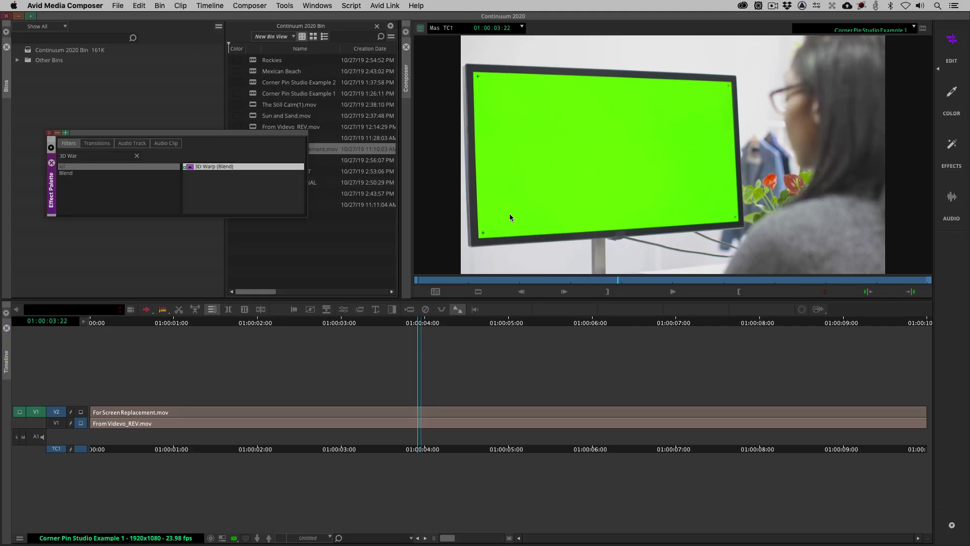
click(137, 155)
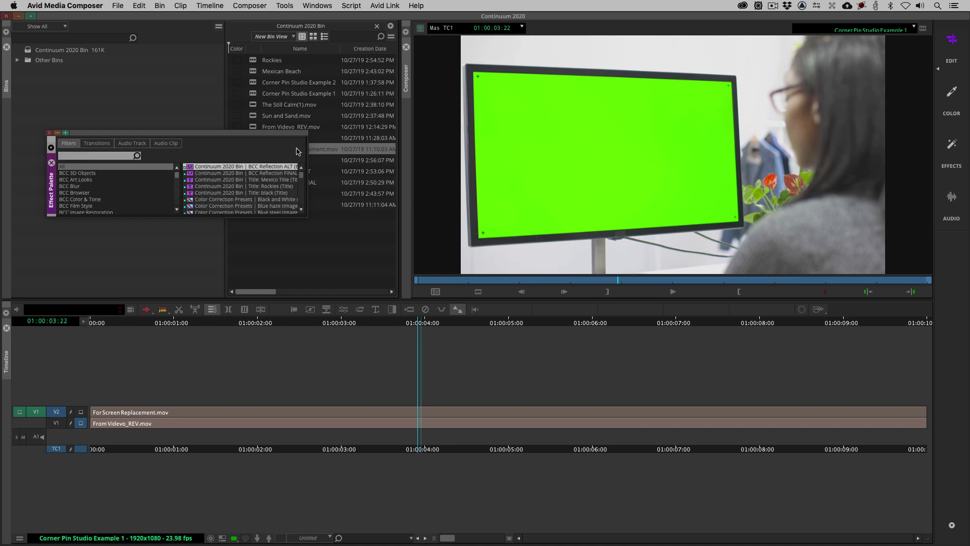
text(corner pin)
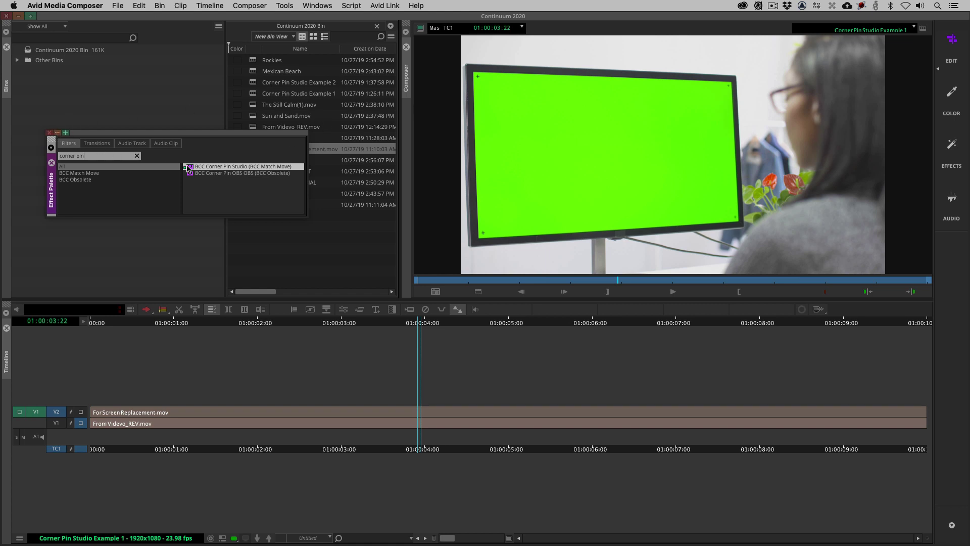
drag(188, 168, 459, 406)
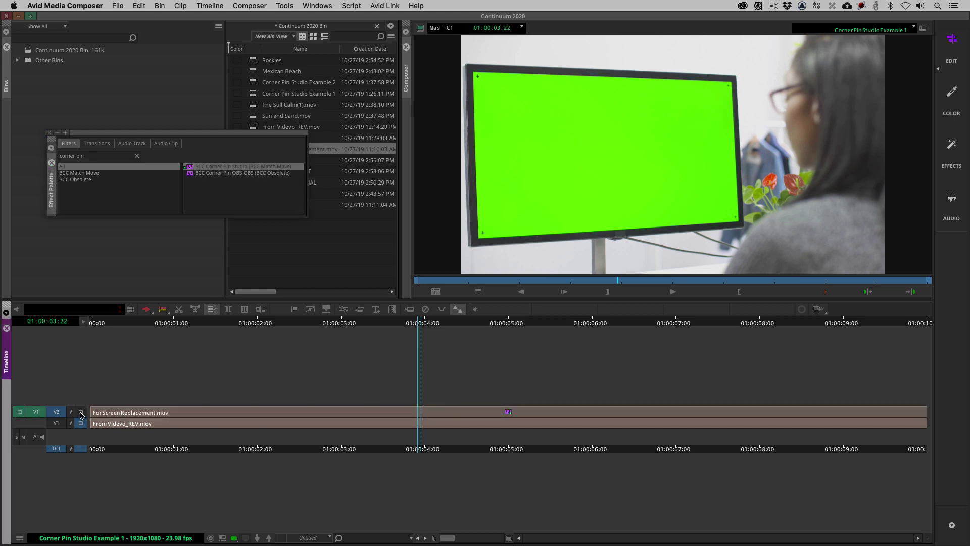
- Monitor V2, dock the Effect Palette on the left, widen the sequence viewer, then close the palette
click(81, 414)
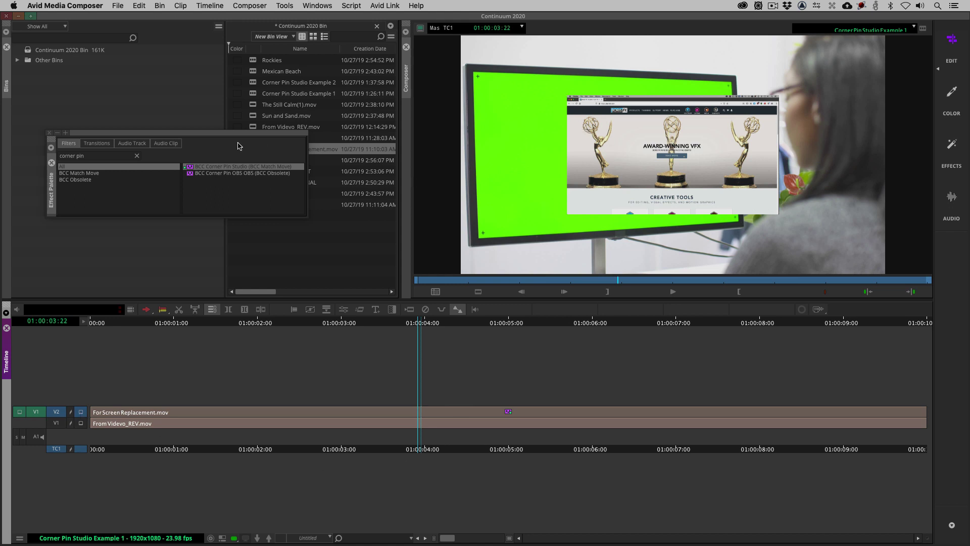
drag(210, 134, 168, 71)
drag(70, 81, 220, 98)
drag(159, 132, 32, 124)
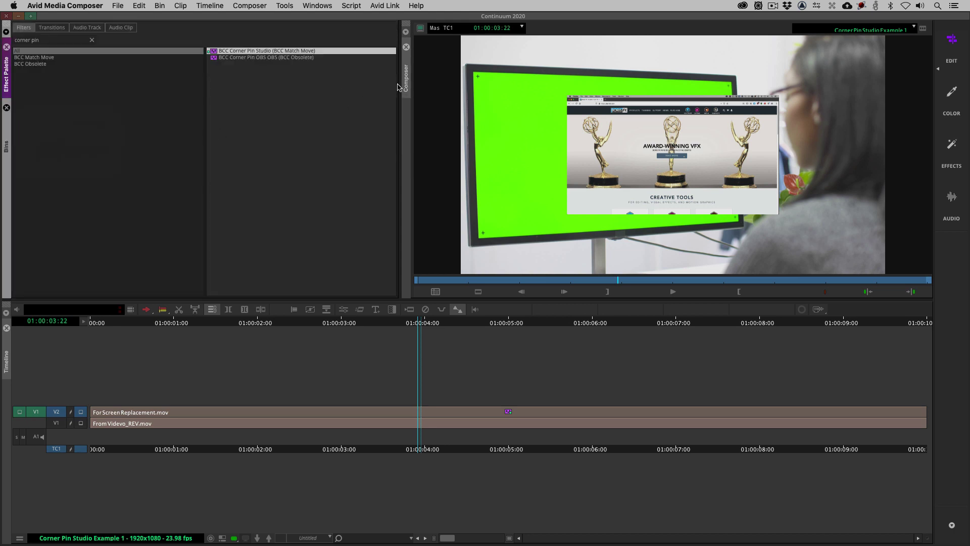
mouse_move(398, 91)
mouse_down()
mouse_move(332, 99)
mouse_move(404, 97)
mouse_up()
click(7, 47)
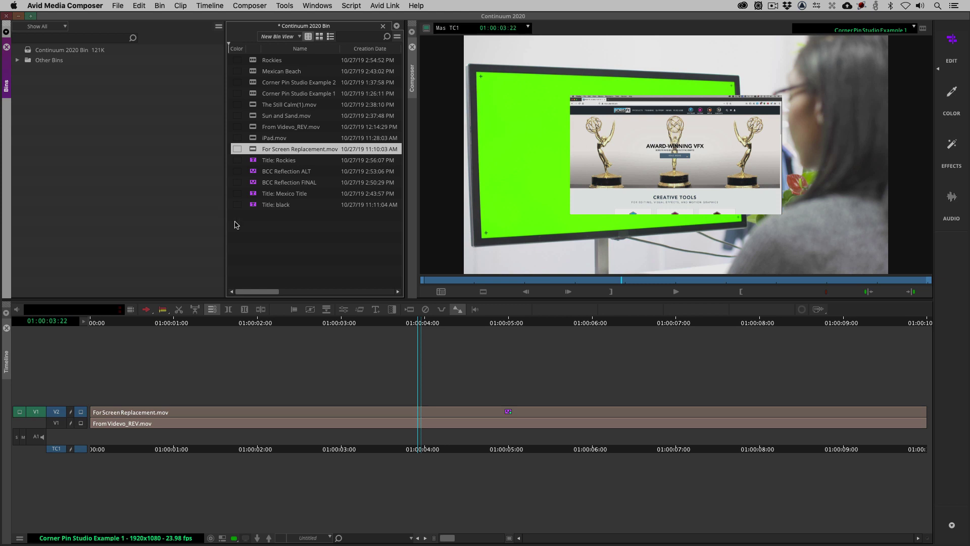
- Select the V2 clip and open its BCC Corner Pin Studio Effect Editor
click(425, 413)
key(super+8)
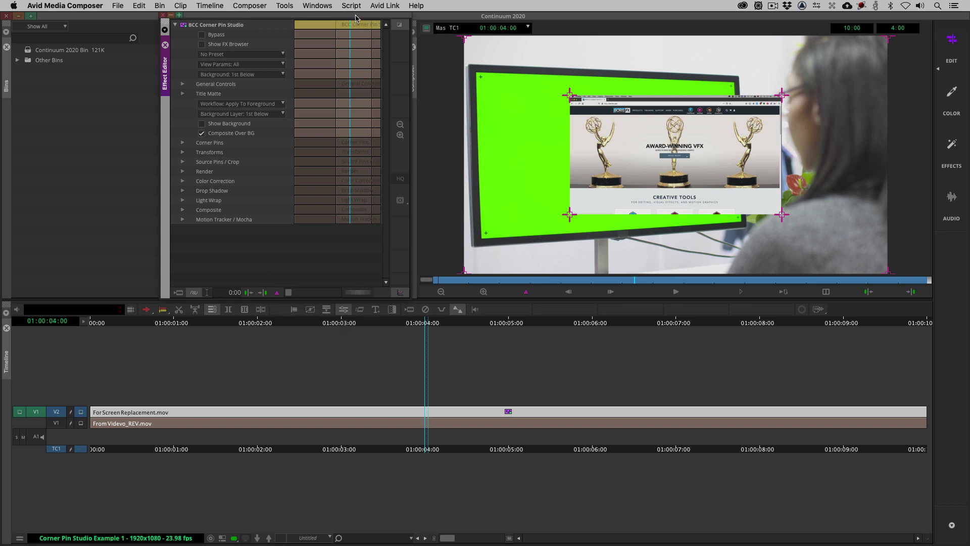
mouse_move(357, 18)
mouse_down()
mouse_move(316, 15)
mouse_move(349, 13)
mouse_up()
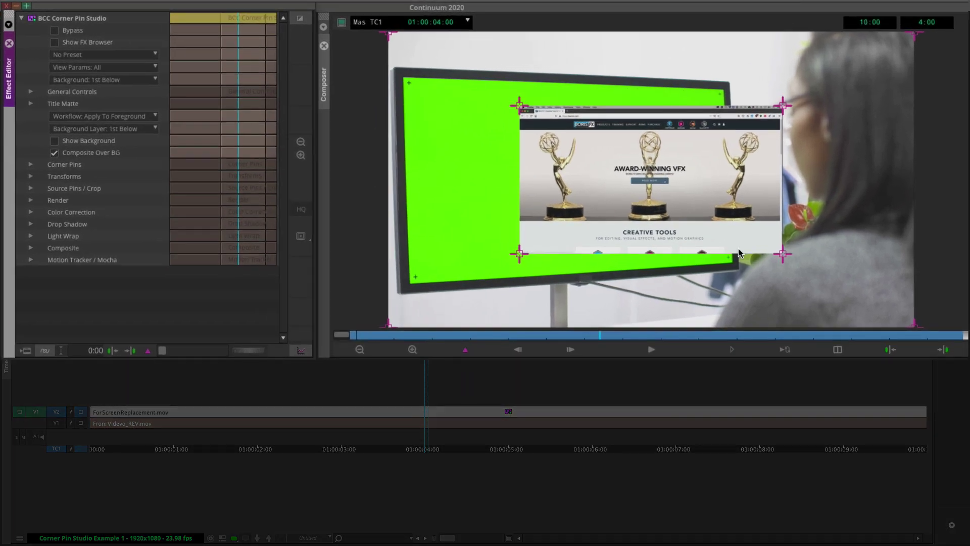
- Drag the website's top-left and bottom-left corner pins outward onto the green monitor
drag(520, 105, 487, 91)
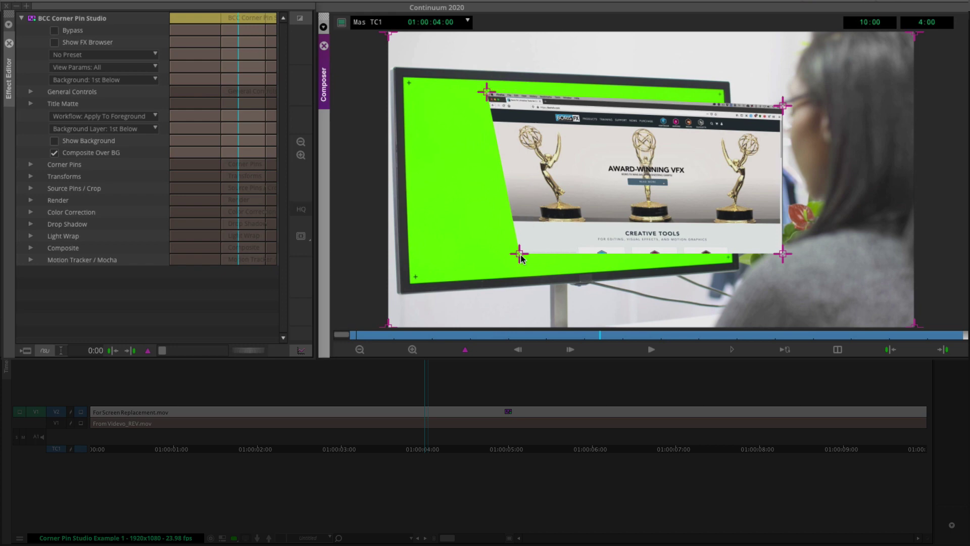
drag(499, 255, 489, 256)
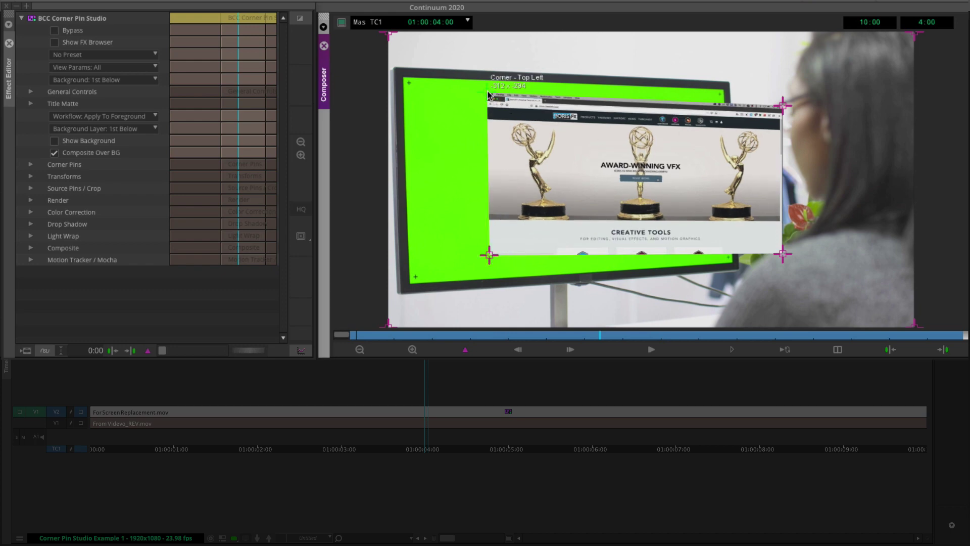
drag(626, 165, 626, 165)
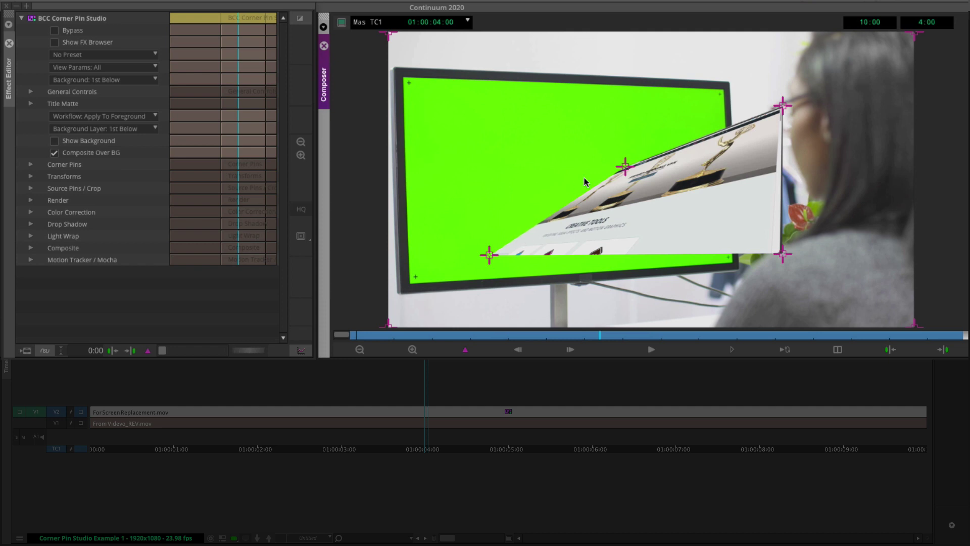
drag(626, 166, 483, 104)
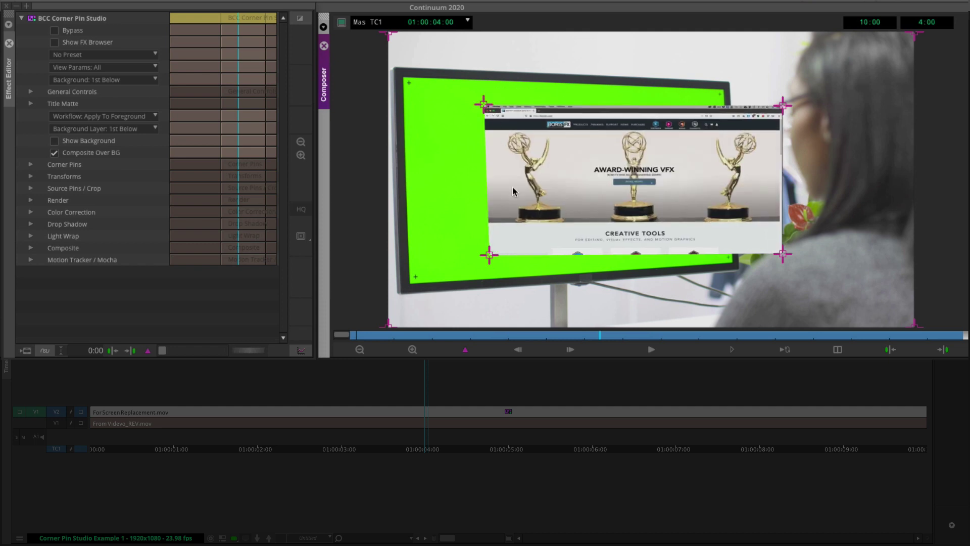
- Turn on Light Wrap and zoom into the webpage's top-left corner in the record monitor
click(30, 236)
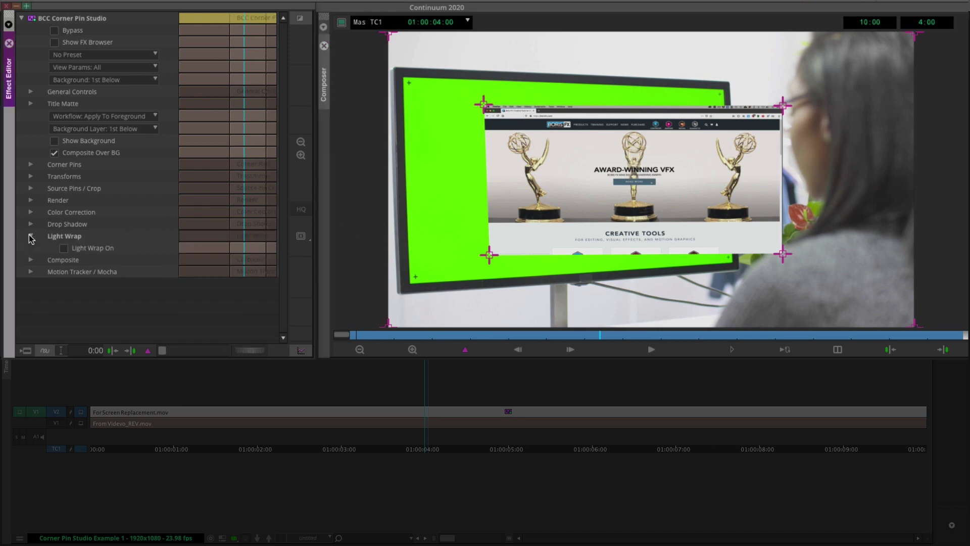
click(65, 248)
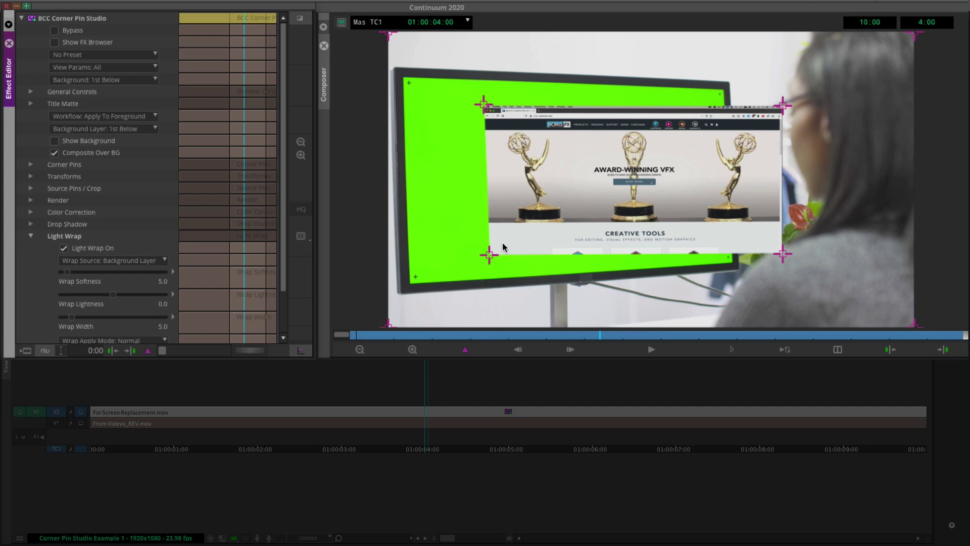
click(413, 349)
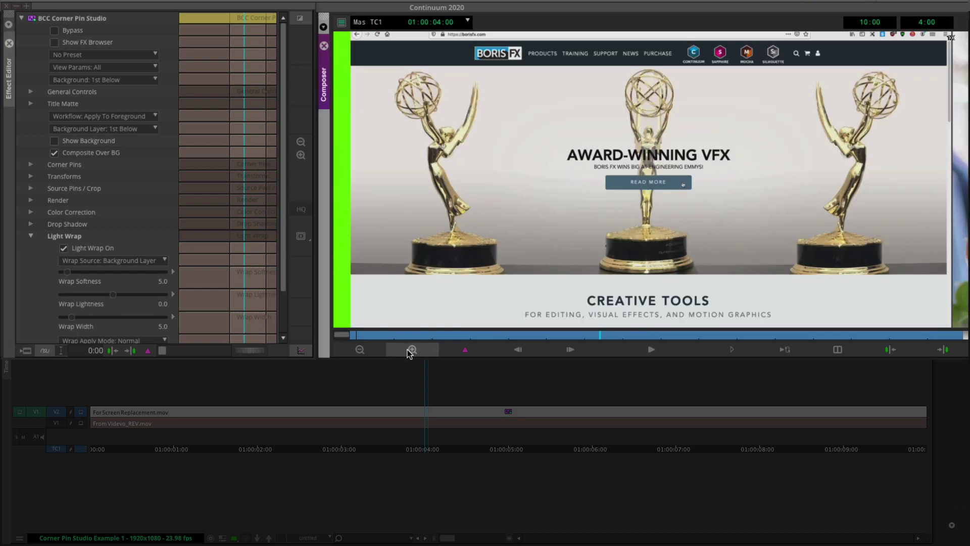
drag(393, 126, 522, 226)
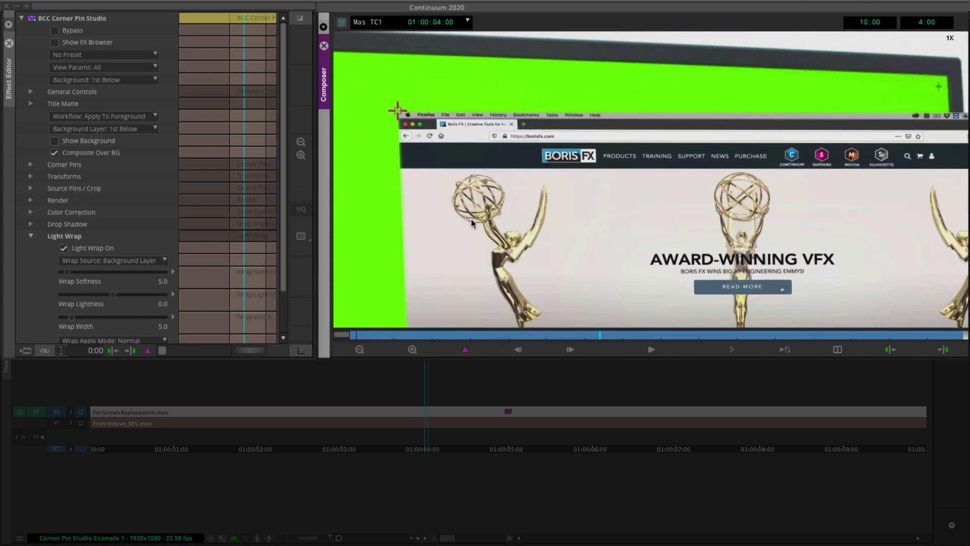
click(414, 349)
drag(418, 191, 620, 364)
drag(526, 213, 684, 200)
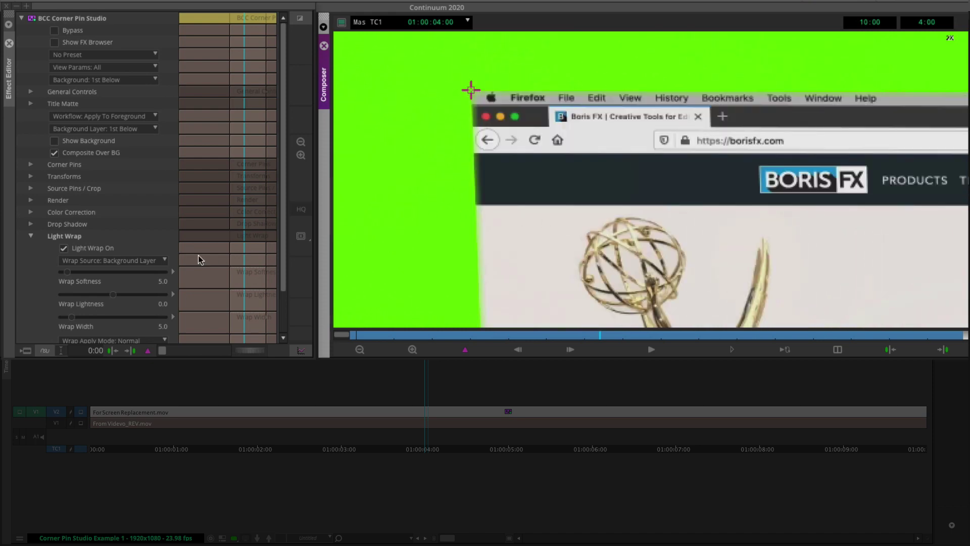
- Toggle Light Wrap off and on to compare, then inspect another edge of the composite
click(95, 251)
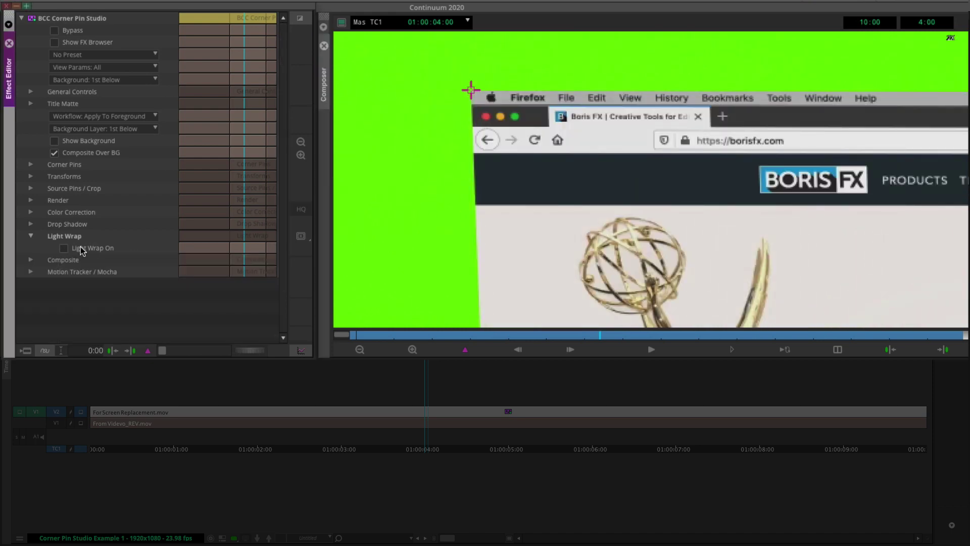
click(80, 248)
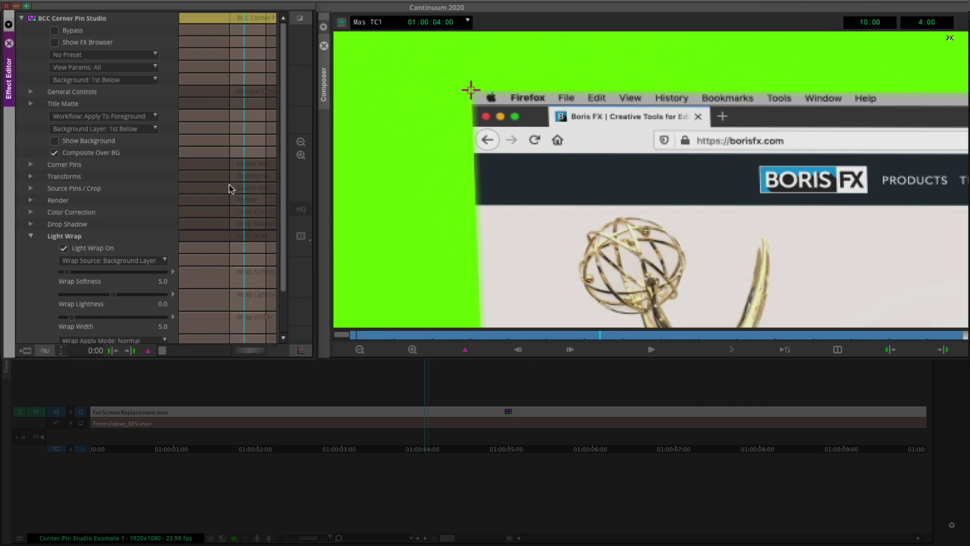
scroll(40, 267, down, 4)
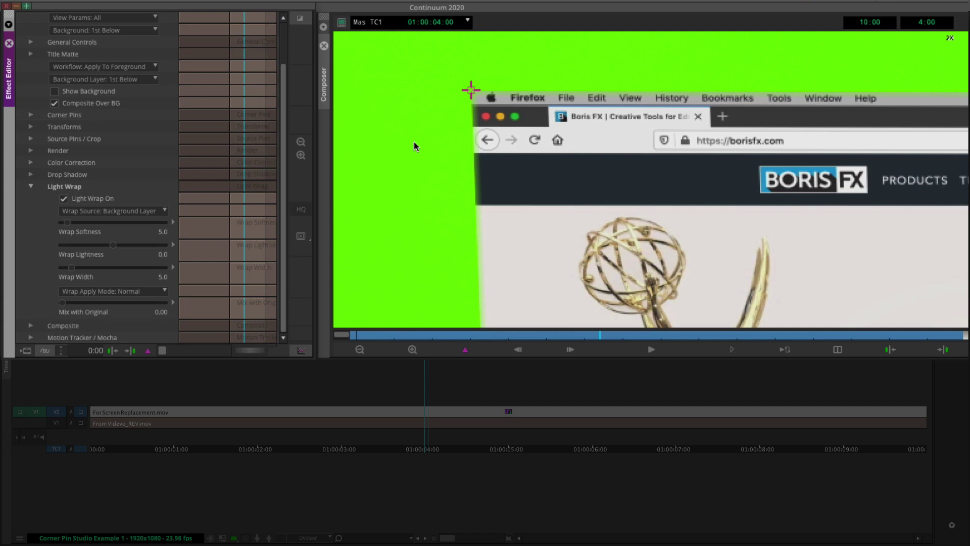
click(693, 183)
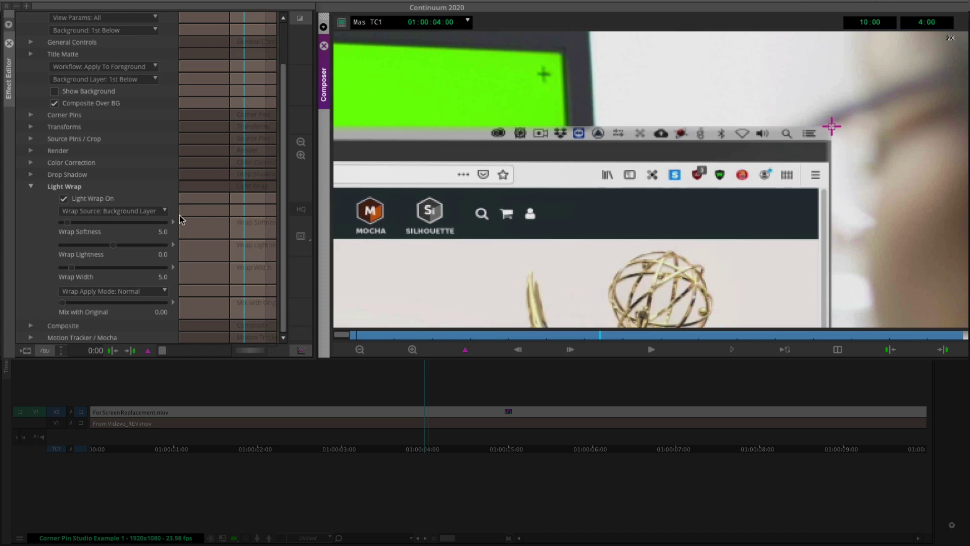
- Set the Light Wrap source to Solid Color with a black wrap colour
click(153, 211)
click(137, 236)
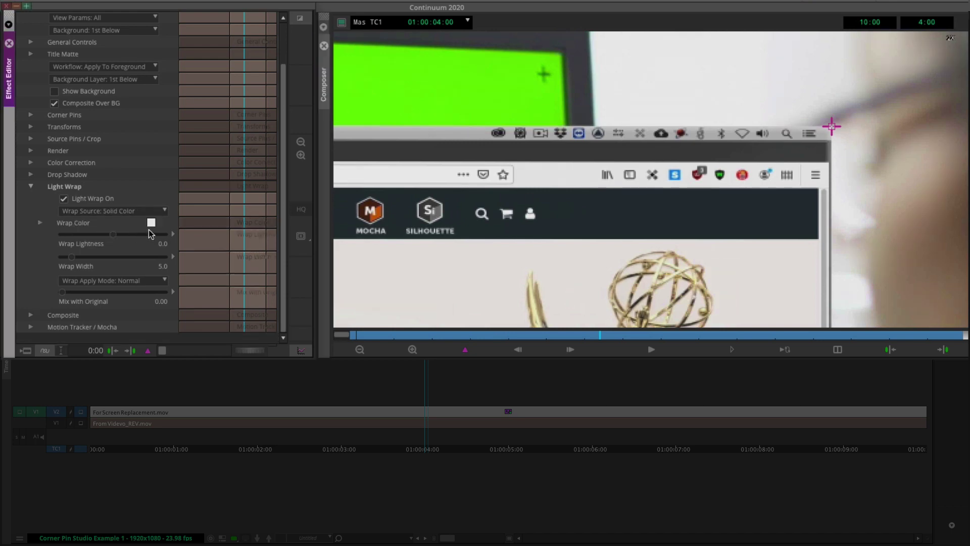
click(151, 222)
click(259, 225)
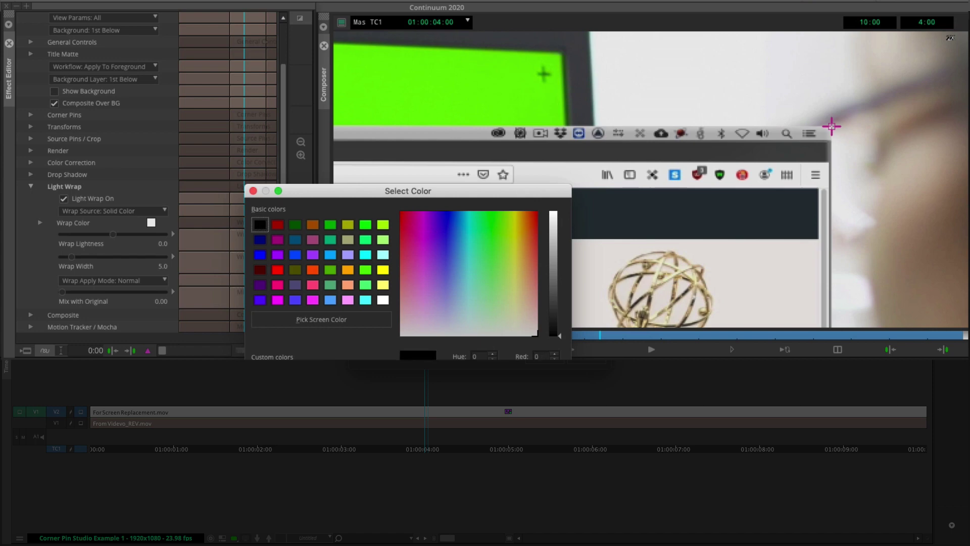
click(590, 362)
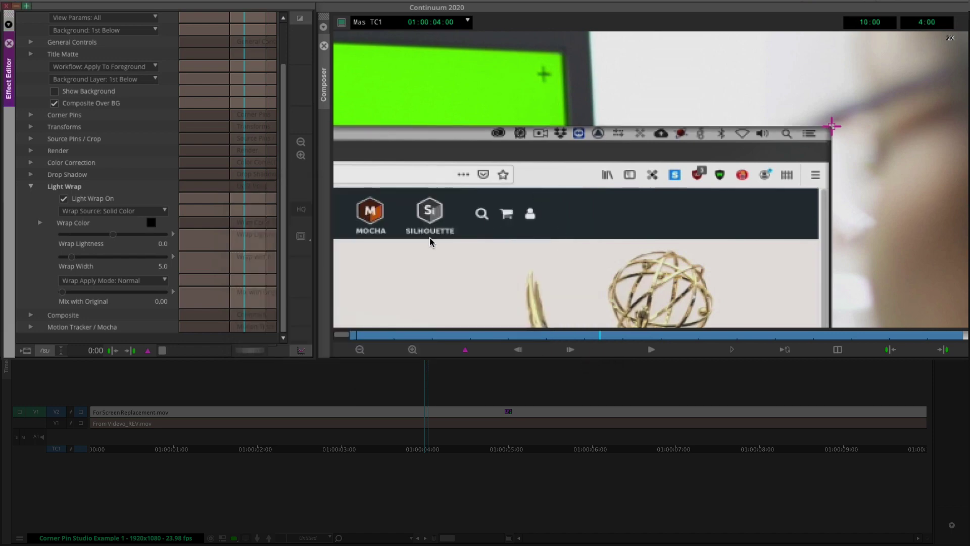
drag(427, 193, 585, 210)
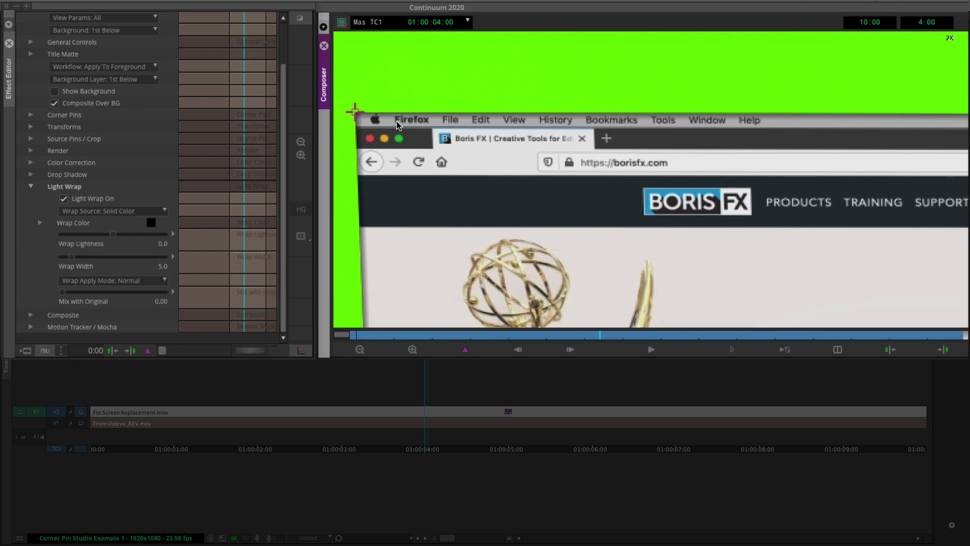
- Add an empty V3 track at 01:00:04:08, switch to Lift/Overwrite, and move the website clip to V3
click(448, 414)
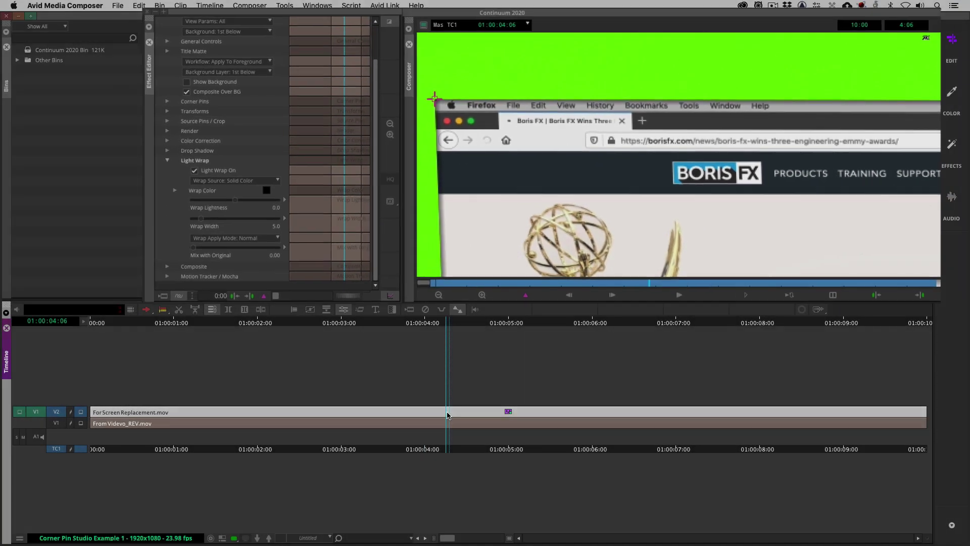
click(453, 413)
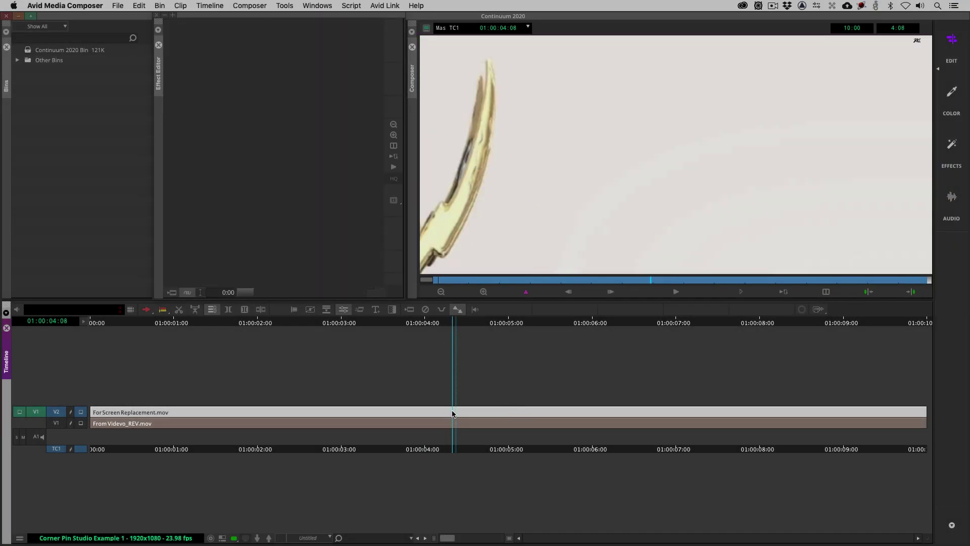
key(super+y)
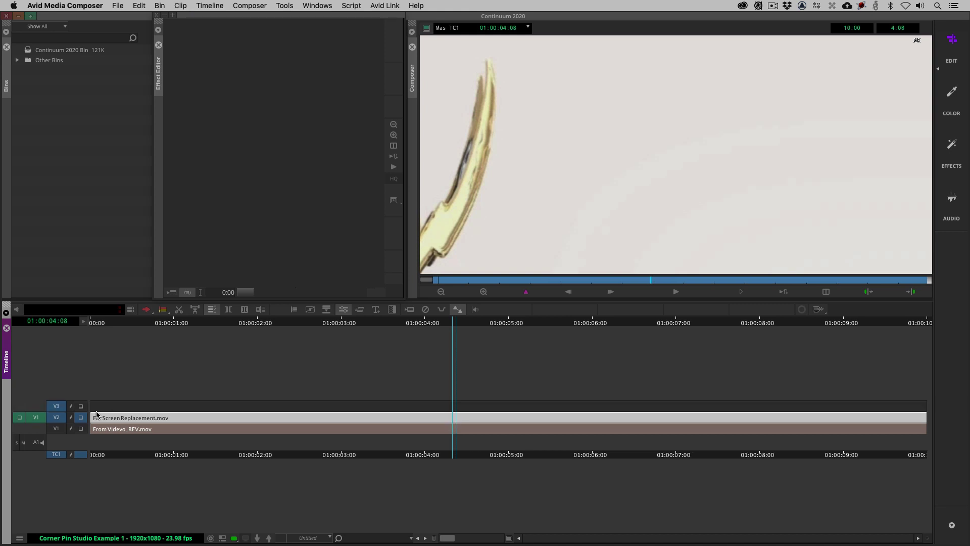
click(146, 309)
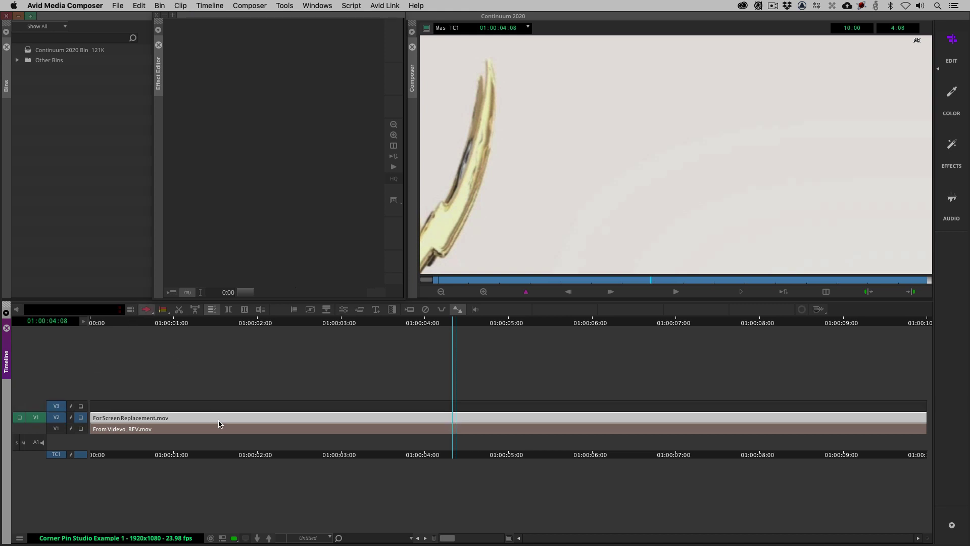
click(109, 420)
key(super+f)
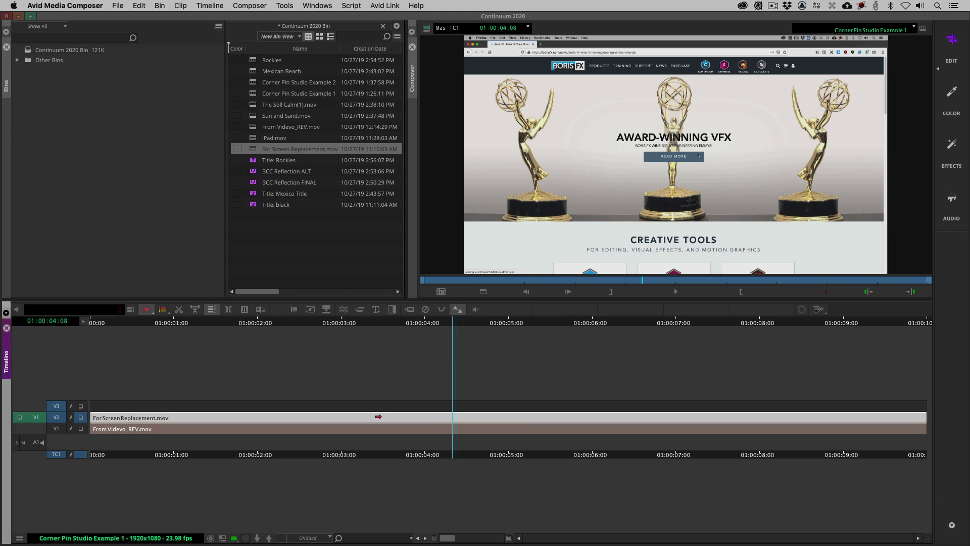
drag(379, 416, 379, 407)
- Overwrite the Title: black clip onto V2 and monitor V3
double_click(252, 205)
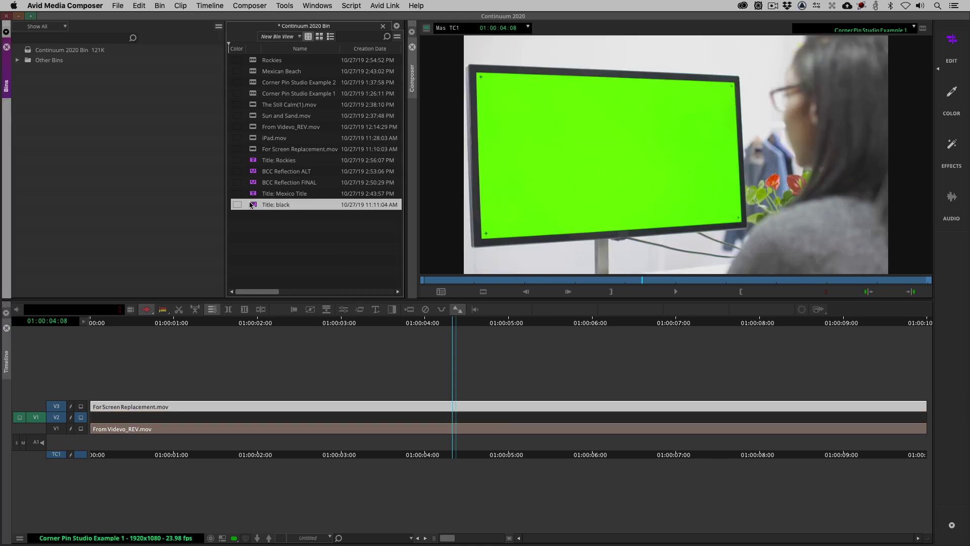
drag(36, 415, 56, 426)
key(b)
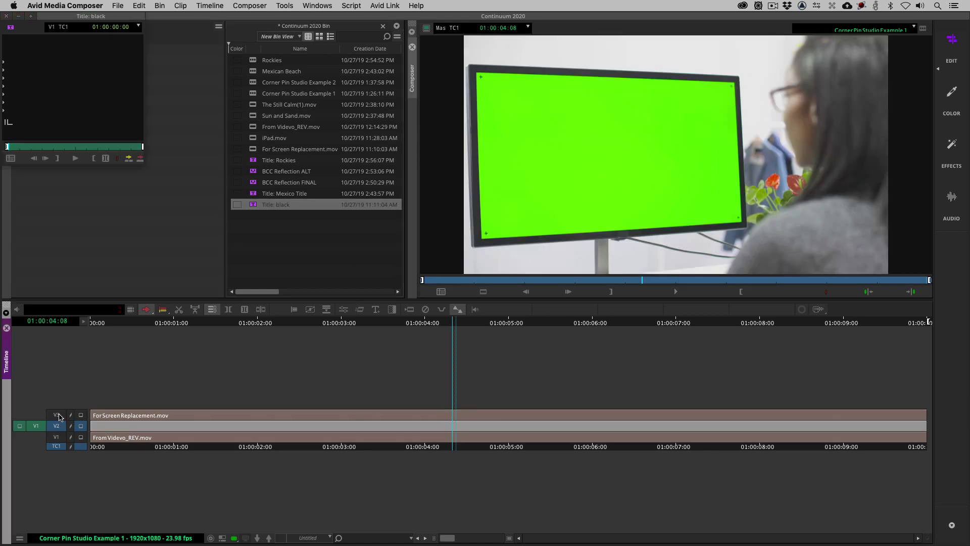
click(59, 416)
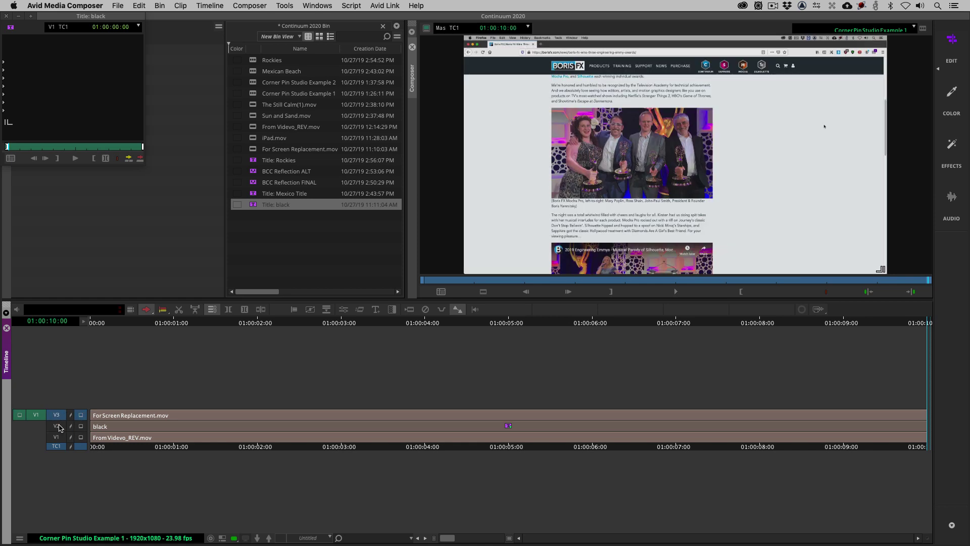
- Search the Effect Palette for '3D Warp' and apply it to the V3 web-page clip
key(super+8)
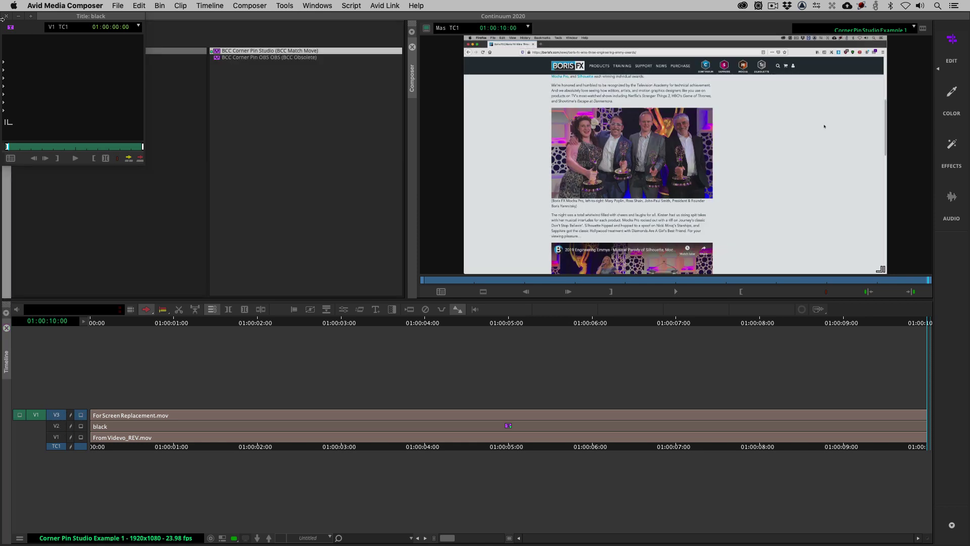
click(46, 38)
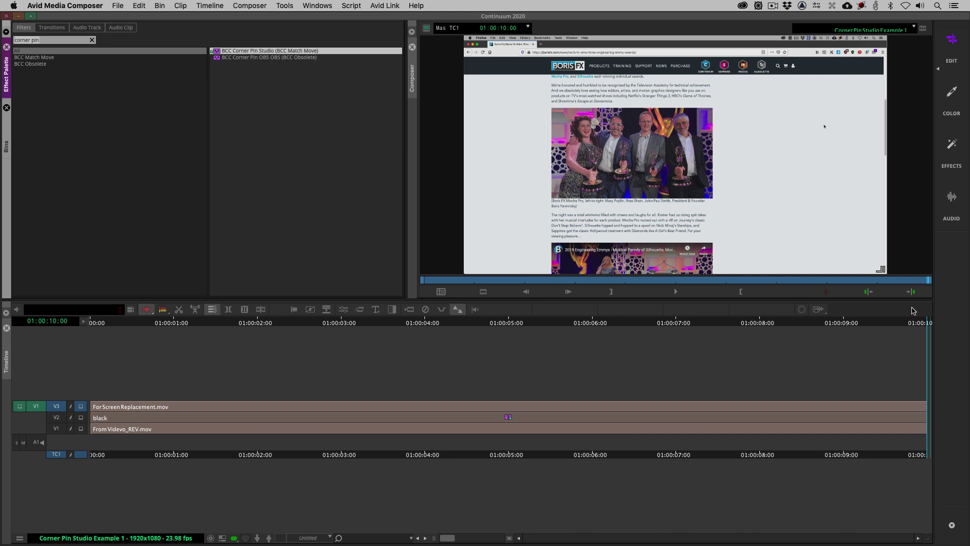
text(3D Warp)
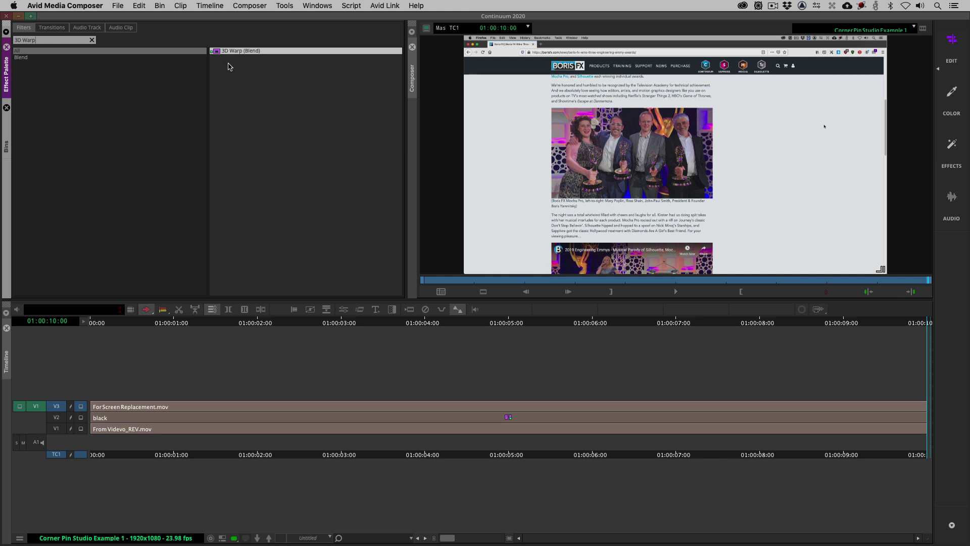
drag(235, 52, 361, 405)
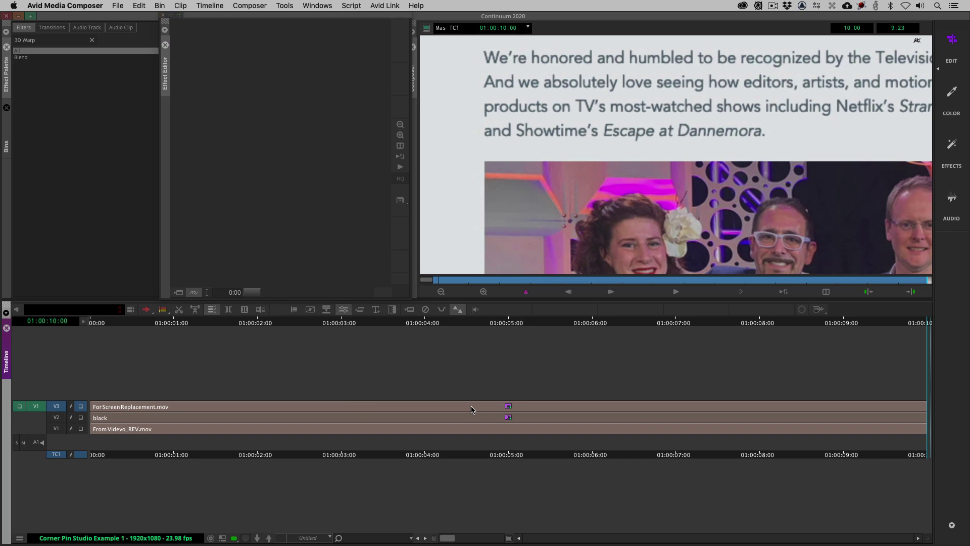
- In the 3D Warp settings, zoom the preview to full frame and set horizontal scaling to 99.0
click(472, 409)
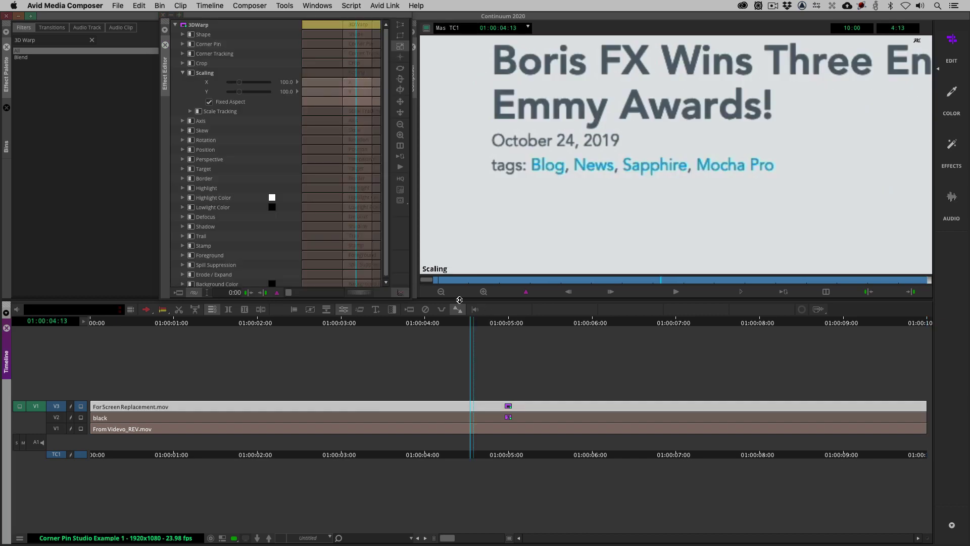
click(443, 293)
click(444, 294)
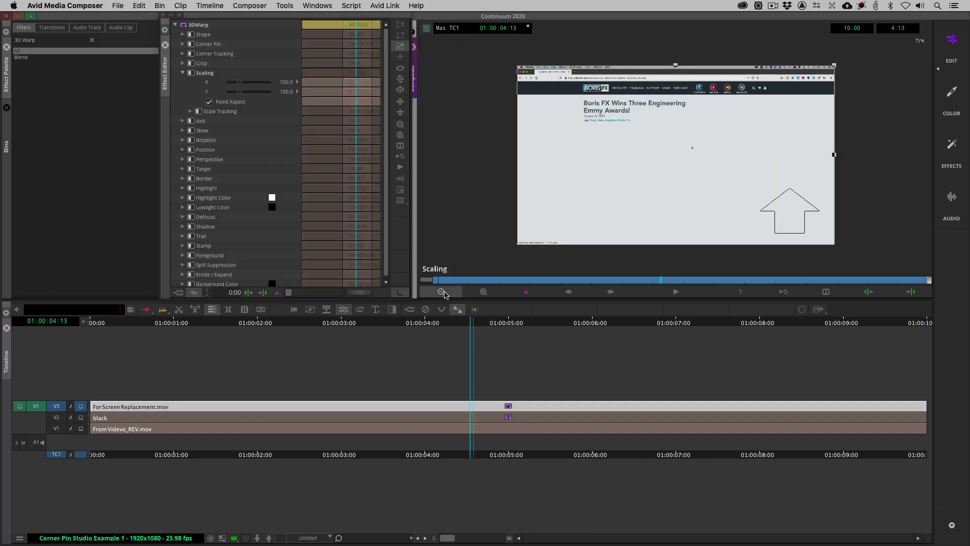
click(240, 83)
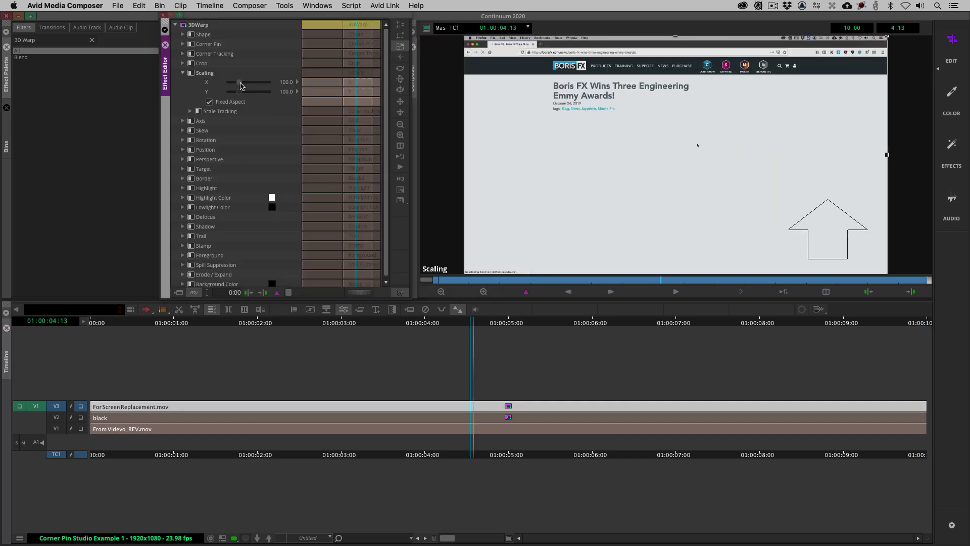
drag(240, 82, 241, 83)
key(Escape)
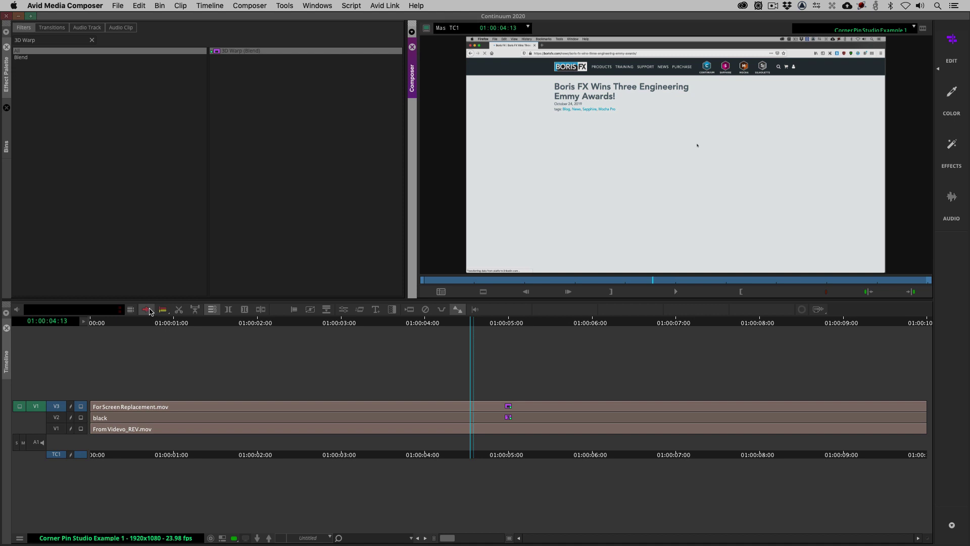
- Select V2 and V3, mark the whole sequence, and collapse the two clips into one
click(129, 349)
click(57, 418)
key(t)
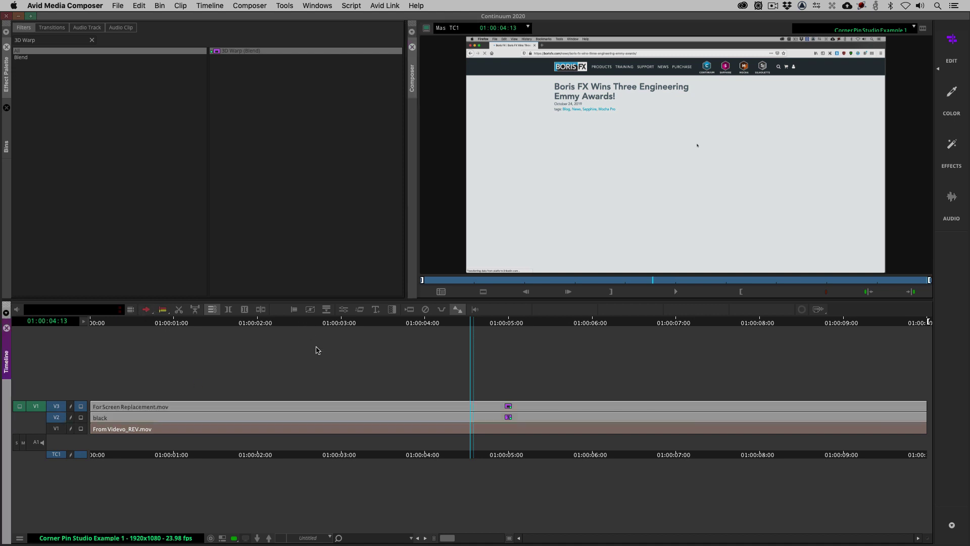
click(326, 310)
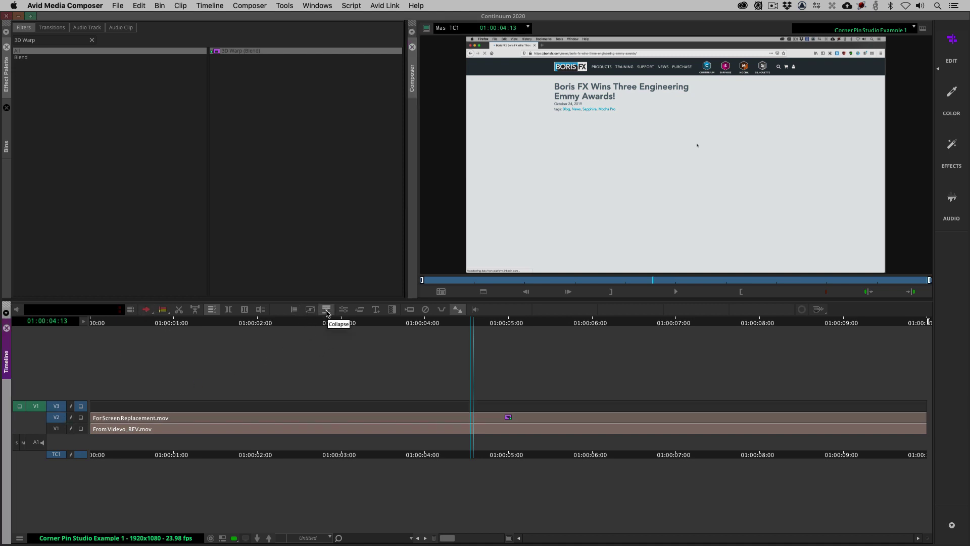
- Search 'Corner Pin Stud' and apply BCC Corner Pin Studio to the collapsed V2 clip, opening its settings
click(57, 42)
text(Corner P)
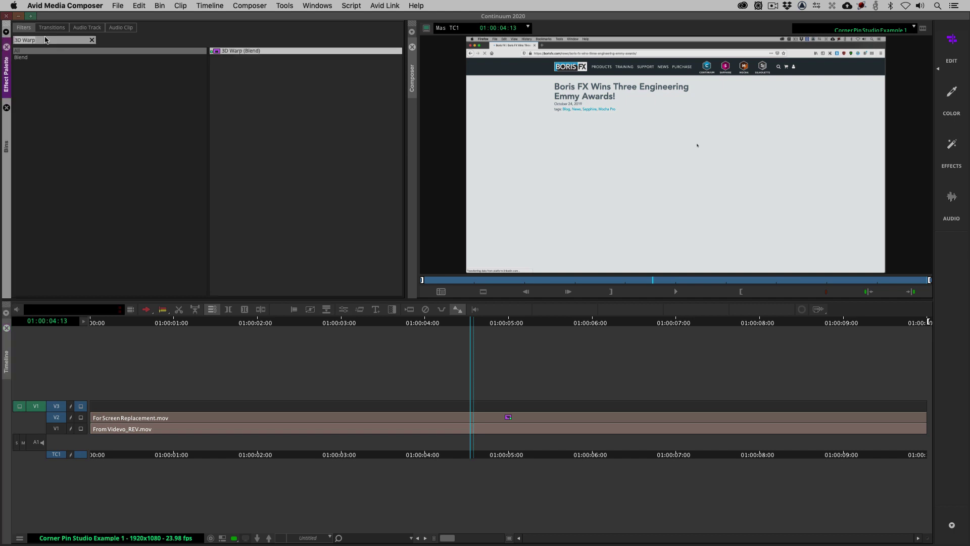
text(in Studio)
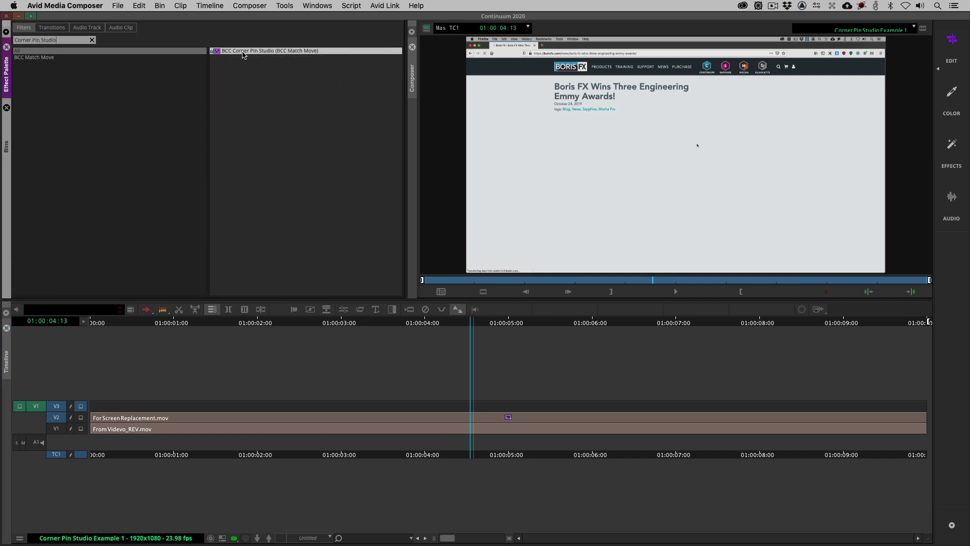
drag(243, 52, 464, 413)
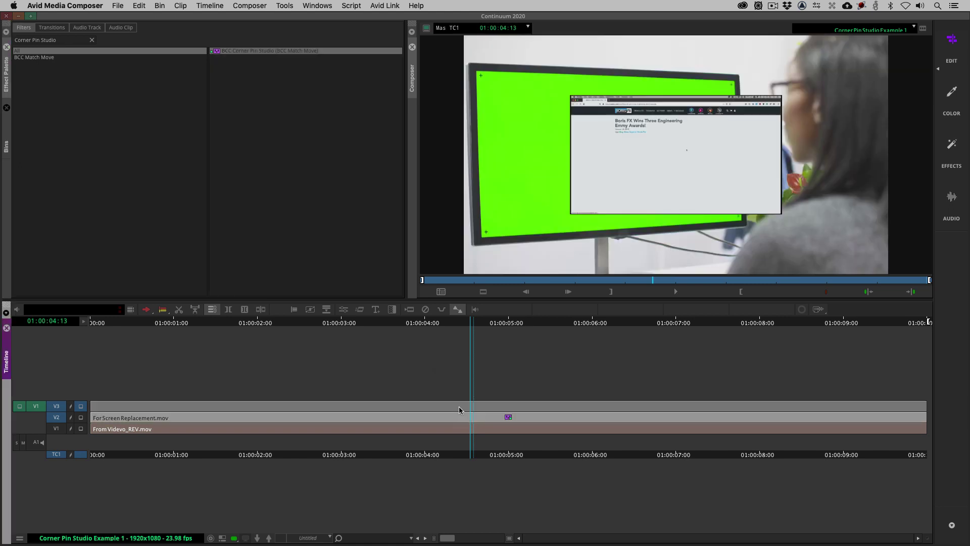
click(488, 417)
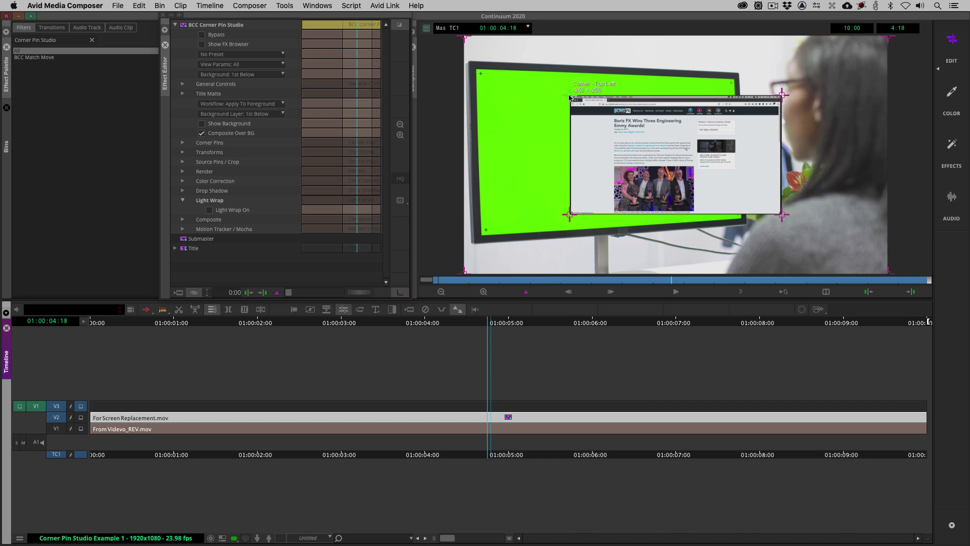
- Pin the web page's top-left corner onto the green monitor, check by playback, and collapse Light Wrap
drag(569, 96, 640, 144)
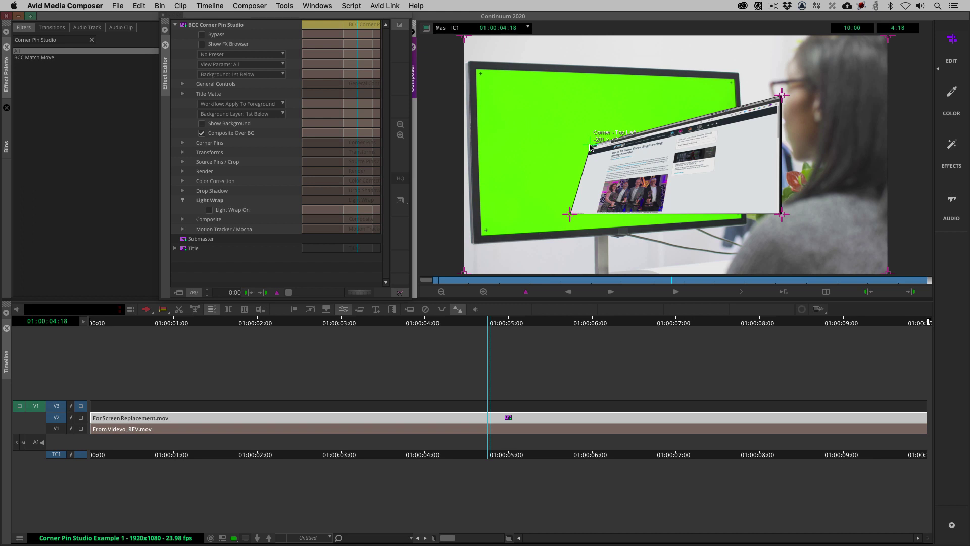
drag(521, 281, 469, 281)
key(space)
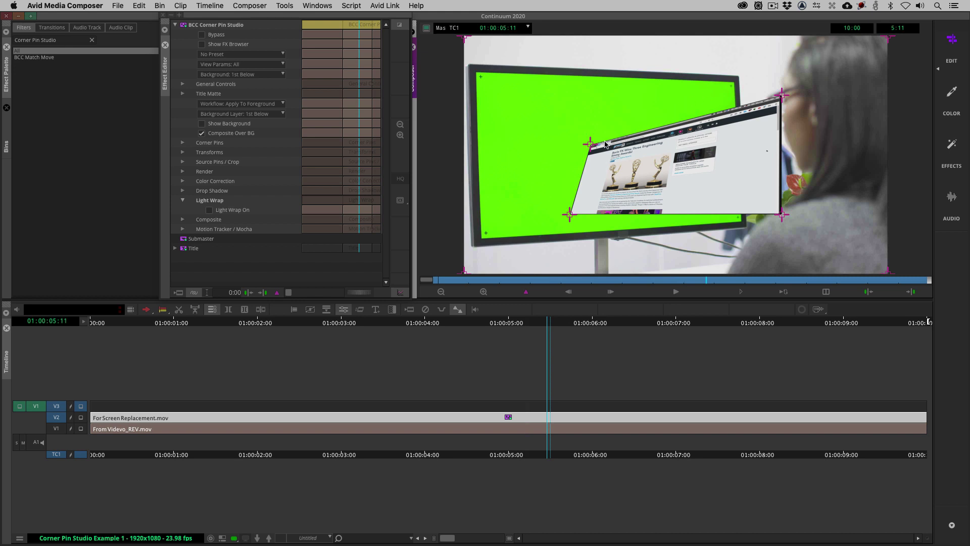
drag(589, 143, 607, 150)
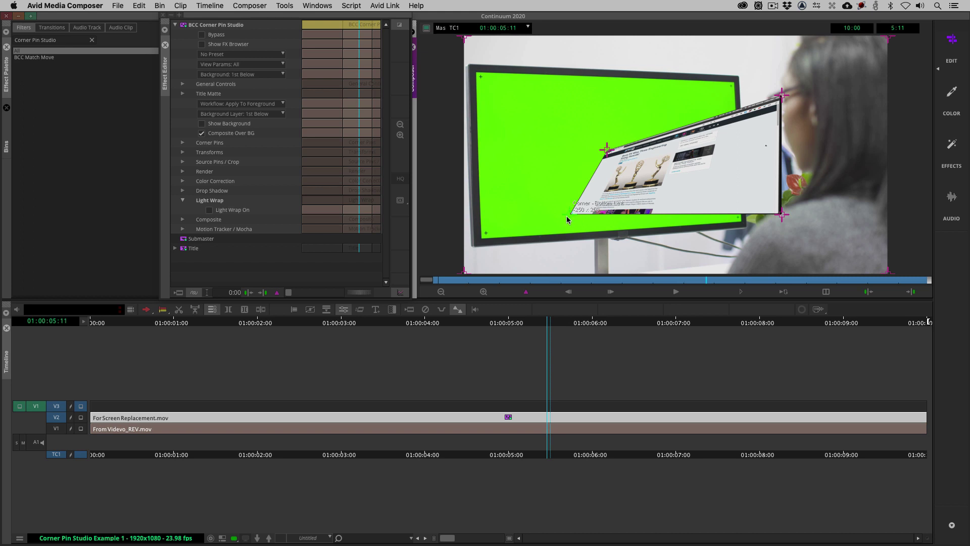
click(182, 200)
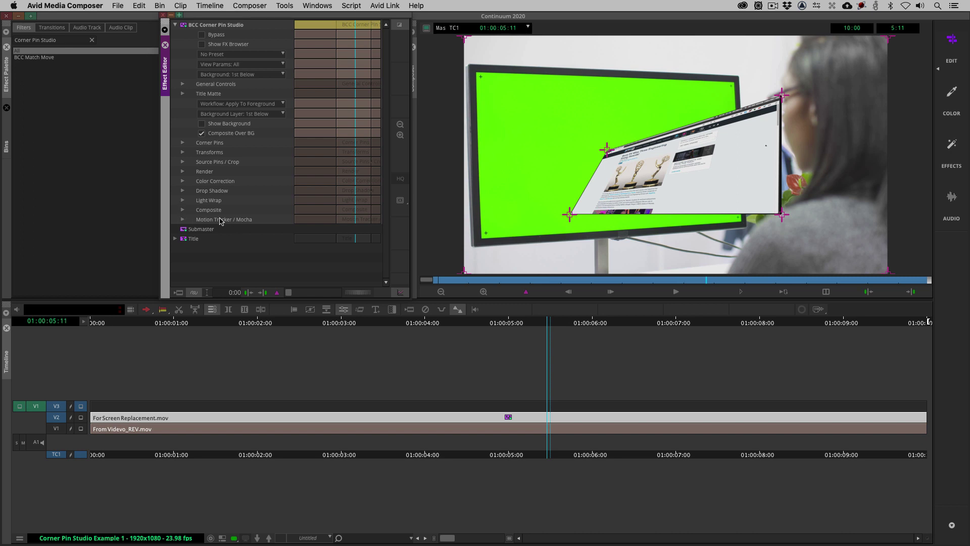
- Expand the Motion Tracker / Mocha group and launch the Mocha tracker on the monitor clip
click(183, 219)
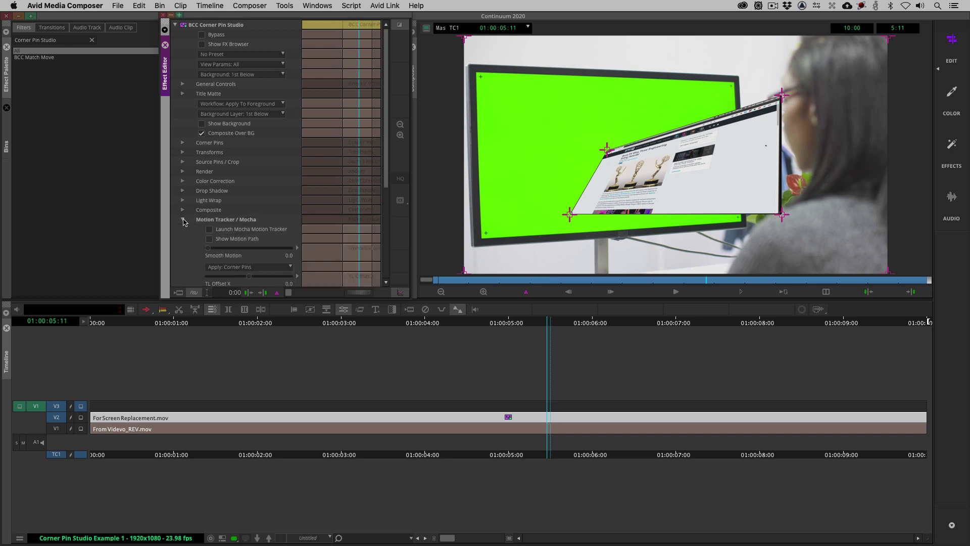
click(233, 232)
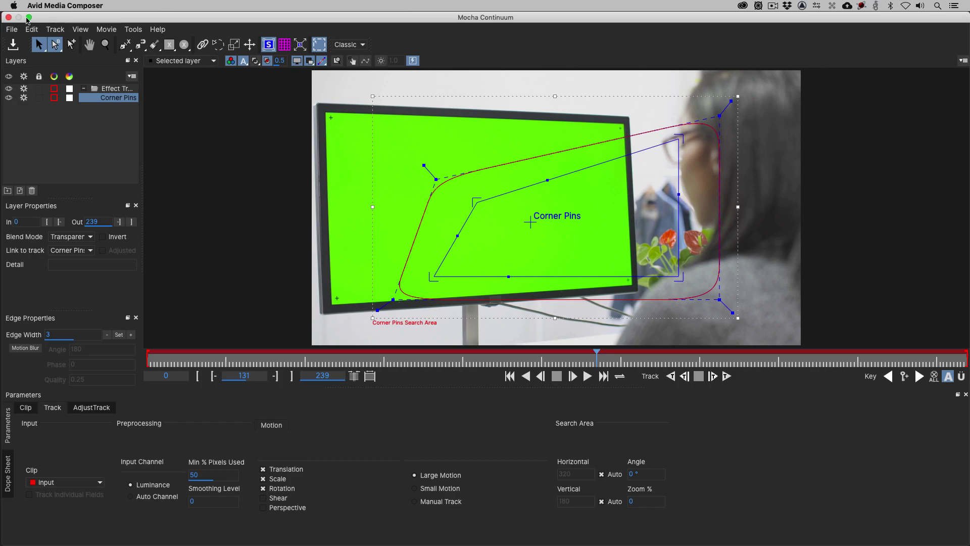
click(8, 17)
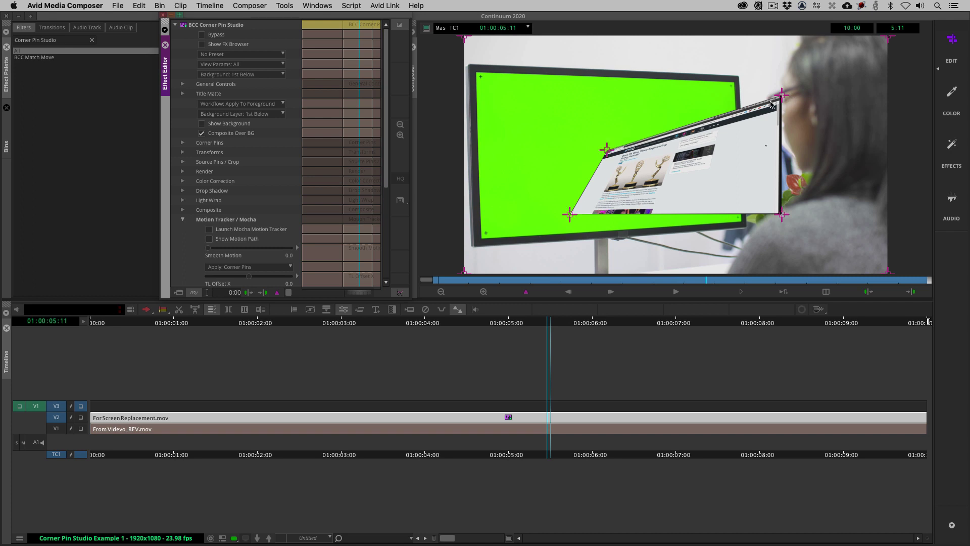
click(247, 230)
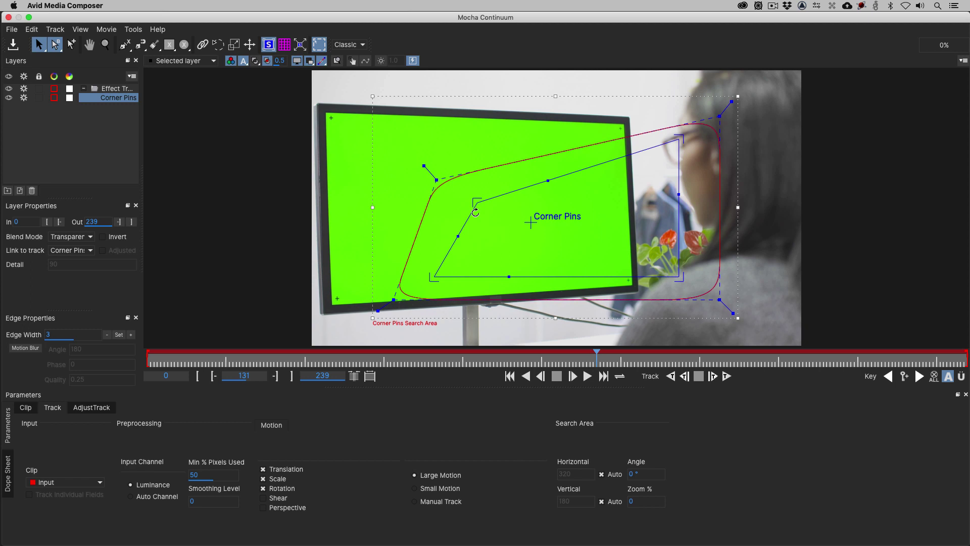
- Try moving a surface corner, restore it to its original spot, and hide the planar surface overlay
drag(475, 203, 340, 120)
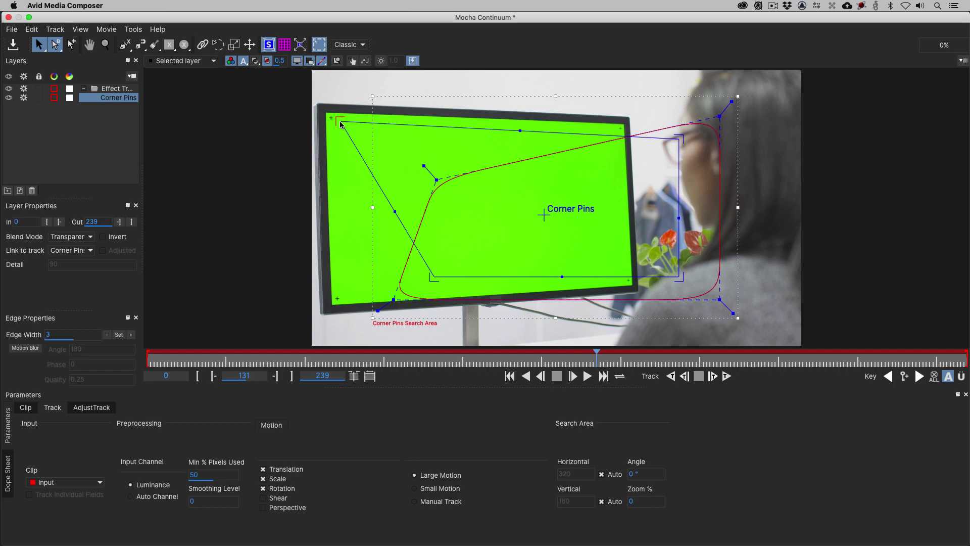
click(8, 18)
click(624, 76)
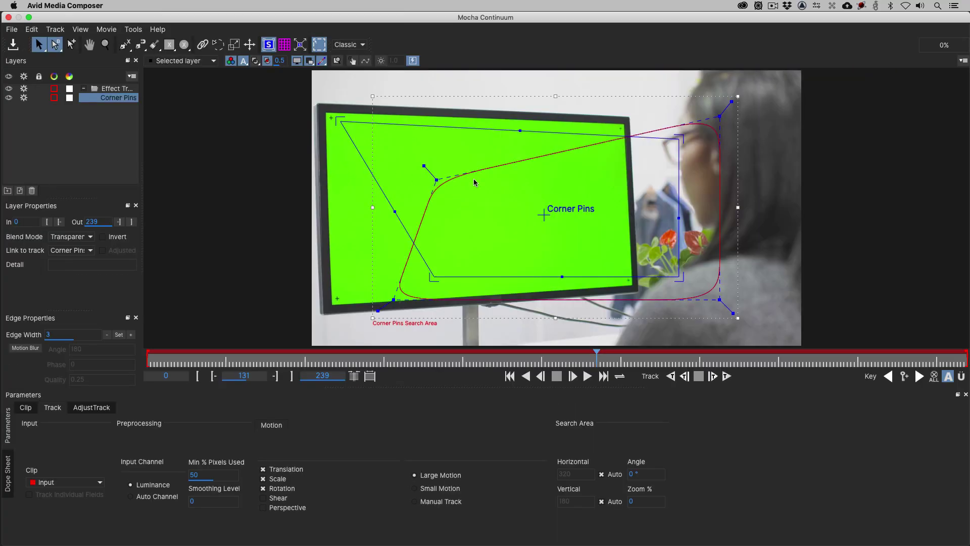
drag(350, 130, 507, 186)
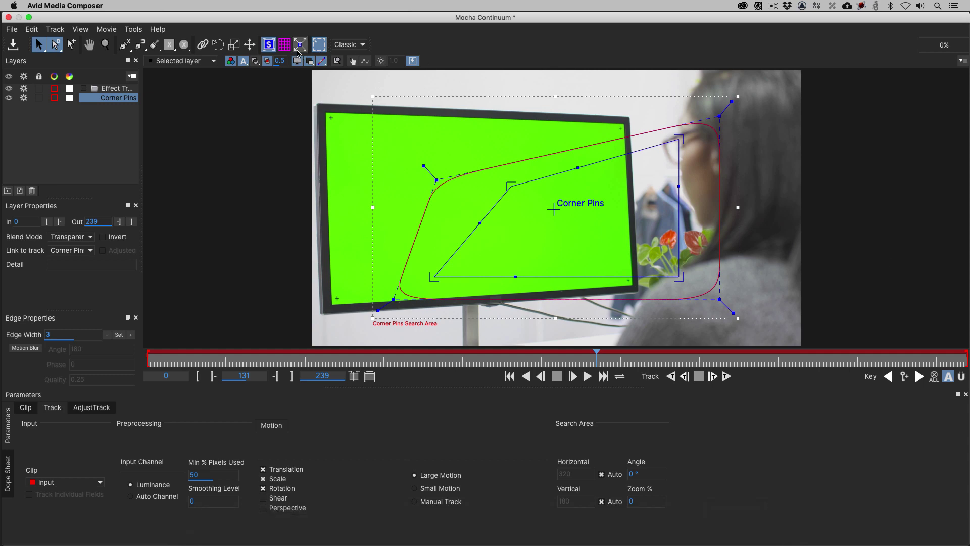
click(269, 45)
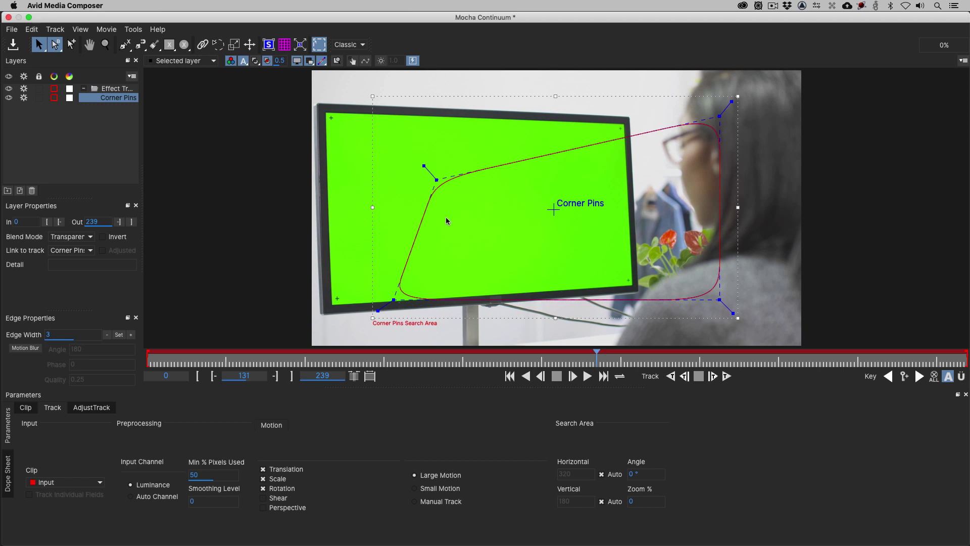
- Make the tracking shape's corners sharp and place all four on the green screen's corners
drag(434, 179, 394, 118)
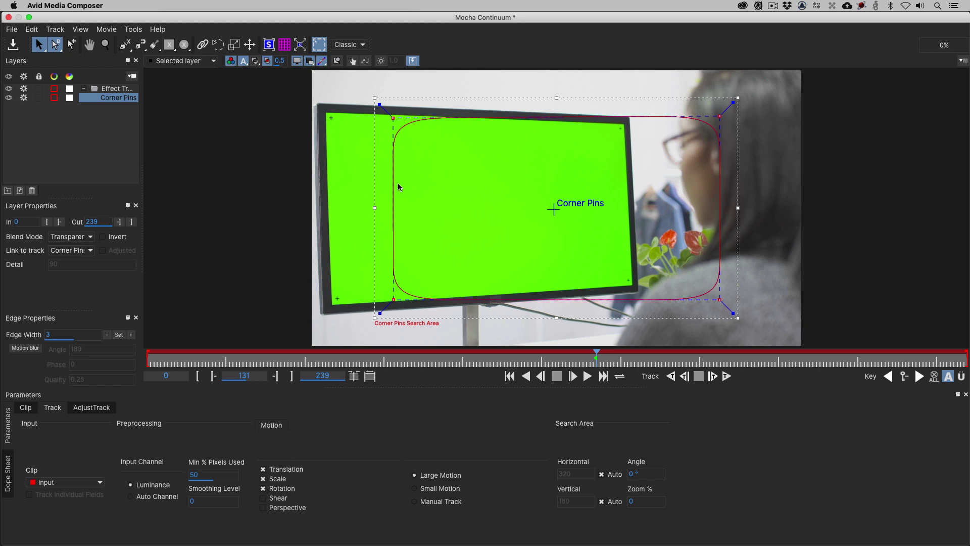
drag(379, 105, 346, 86)
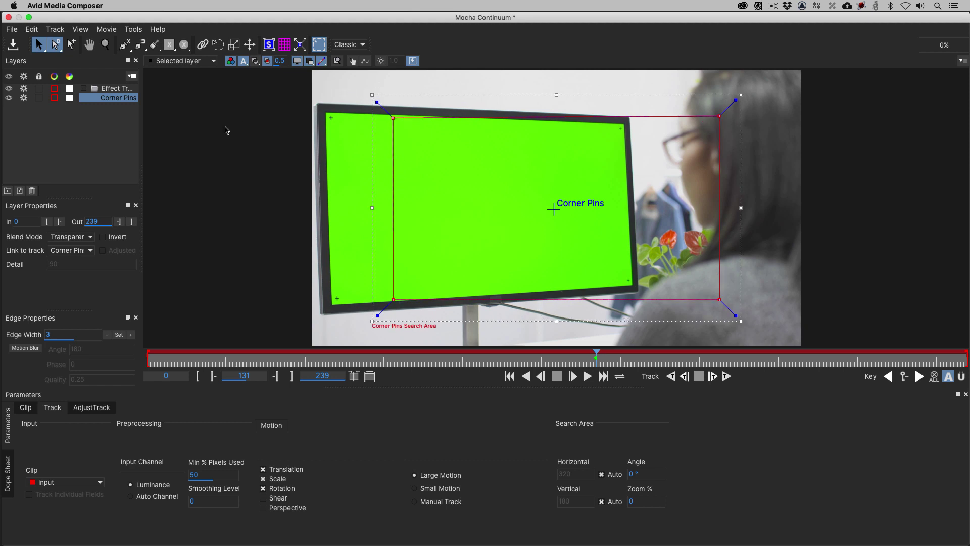
click(413, 113)
drag(393, 118, 322, 109)
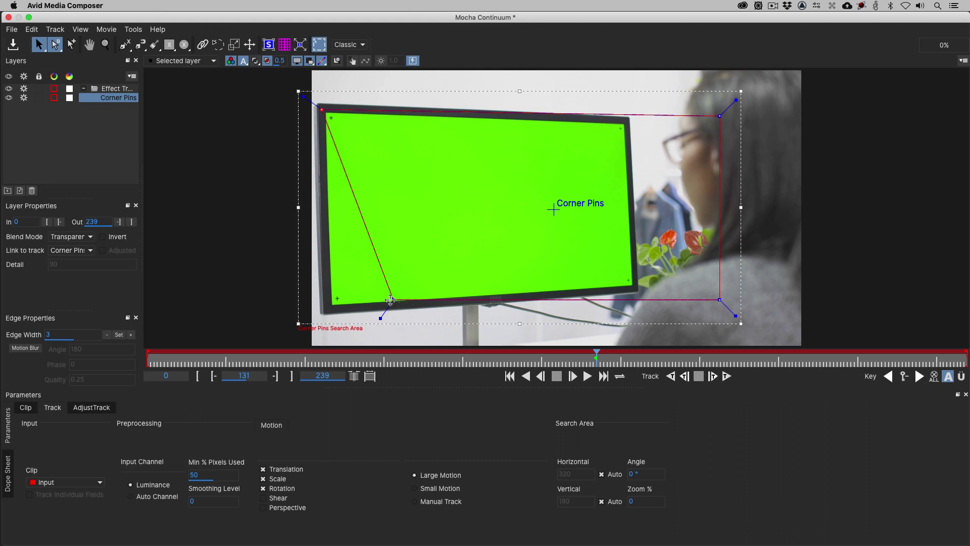
drag(390, 300, 329, 309)
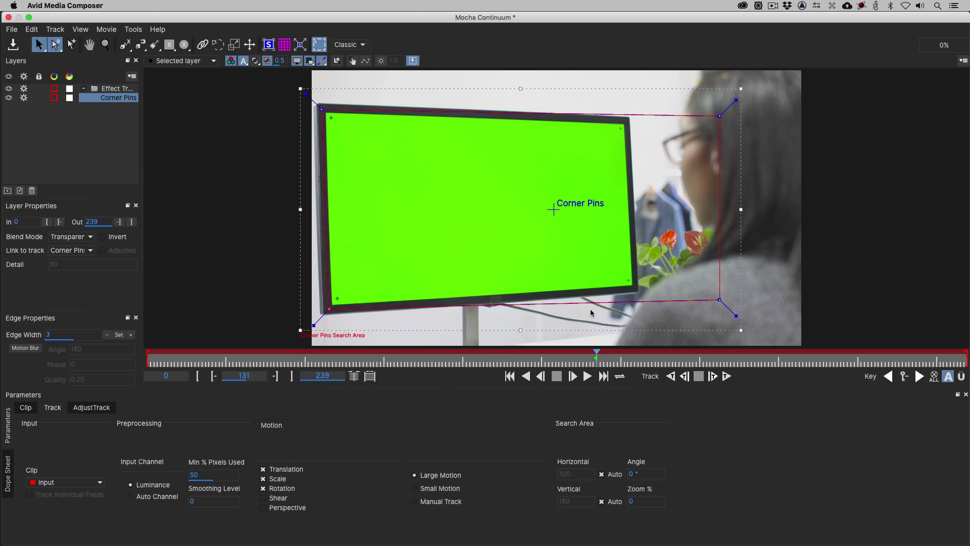
drag(719, 299, 636, 287)
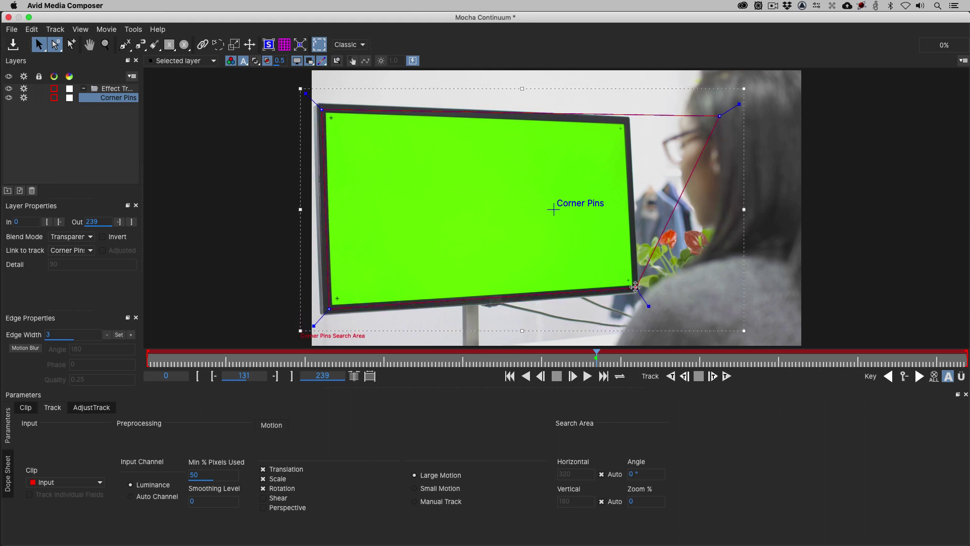
drag(719, 116, 627, 121)
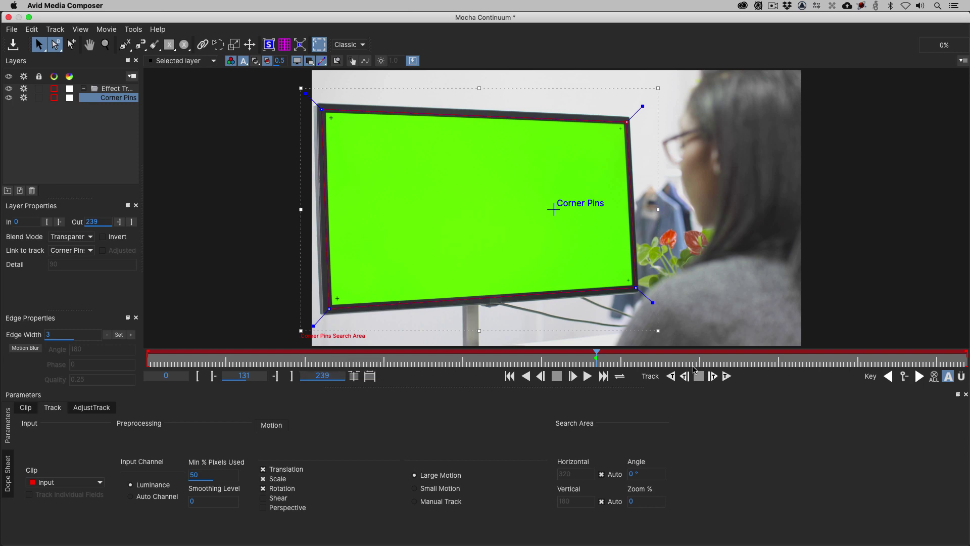
- Track the Corner Pins layer forward from frame 131, then backward to the start, and show the planar surface
click(726, 376)
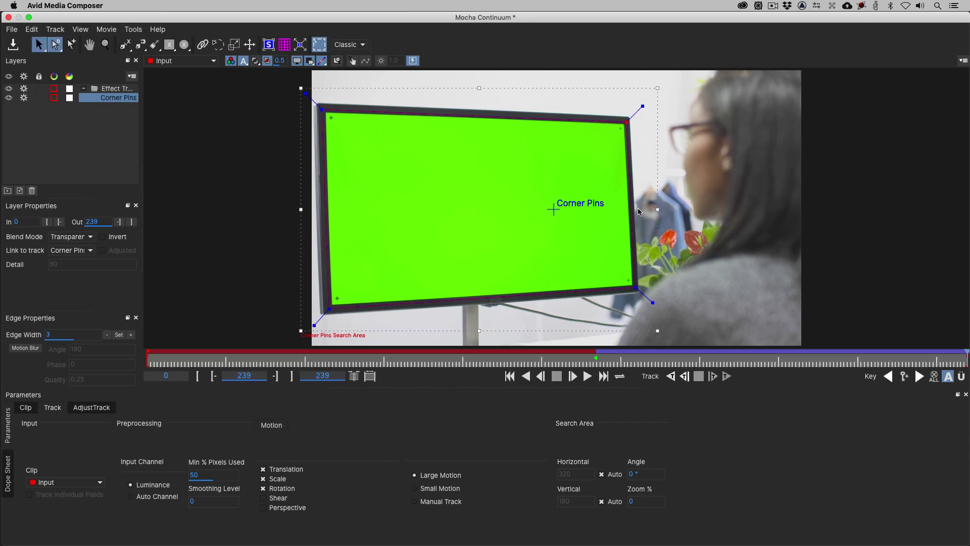
drag(624, 349, 597, 364)
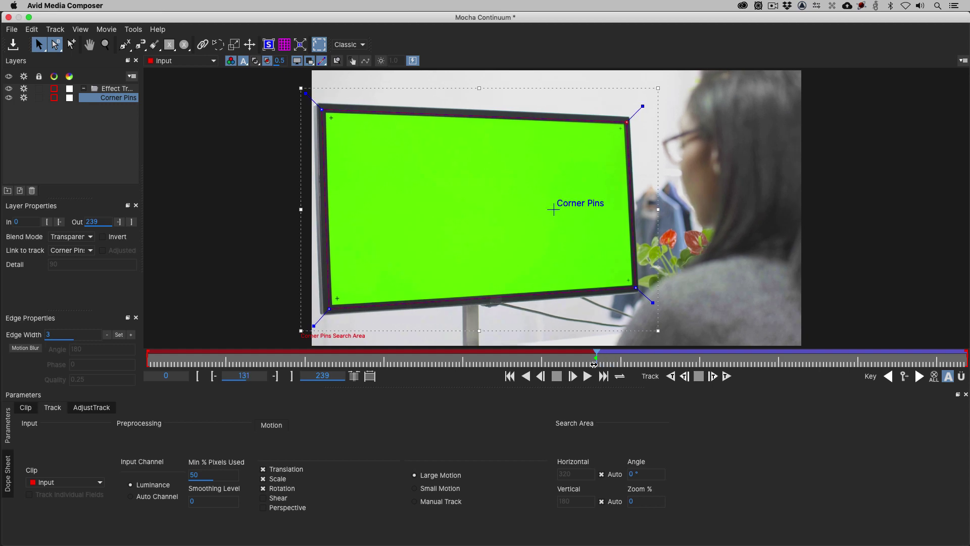
click(671, 377)
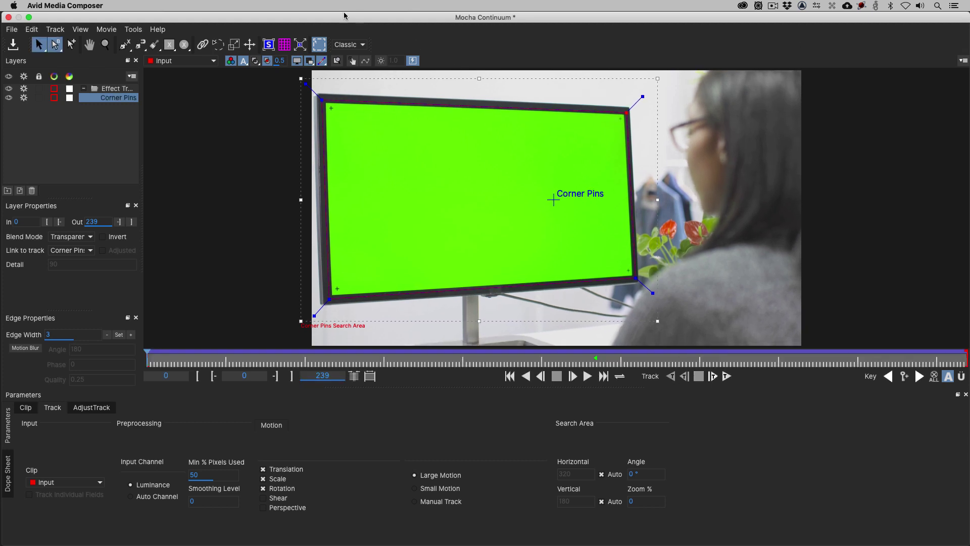
click(269, 45)
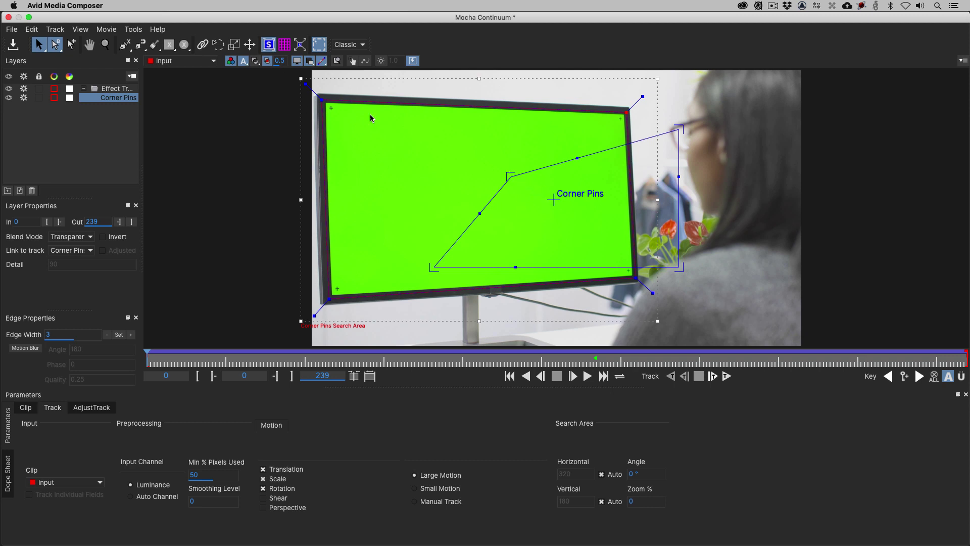
key(t)
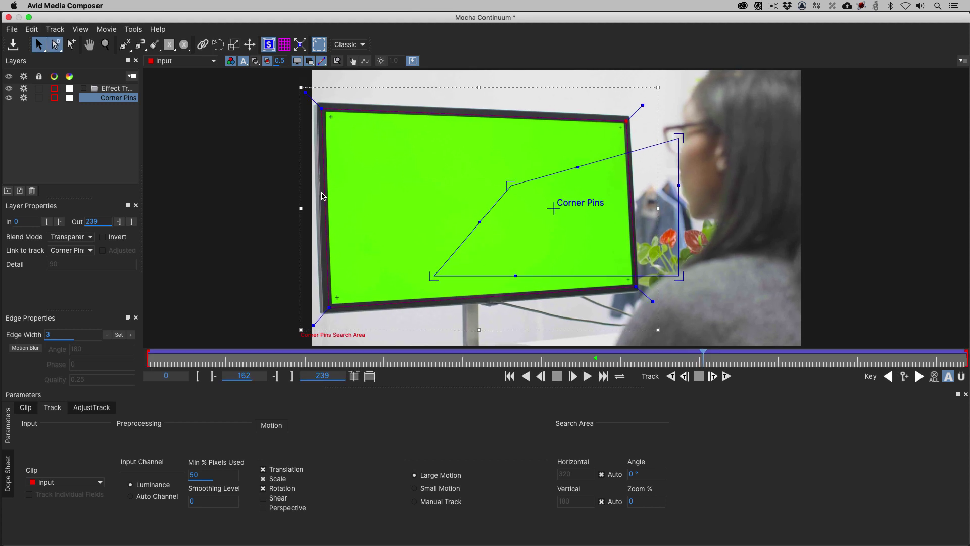
- Place the surface's top-left corner on the screen corner and zoom in closely on that corner
drag(510, 185, 354, 129)
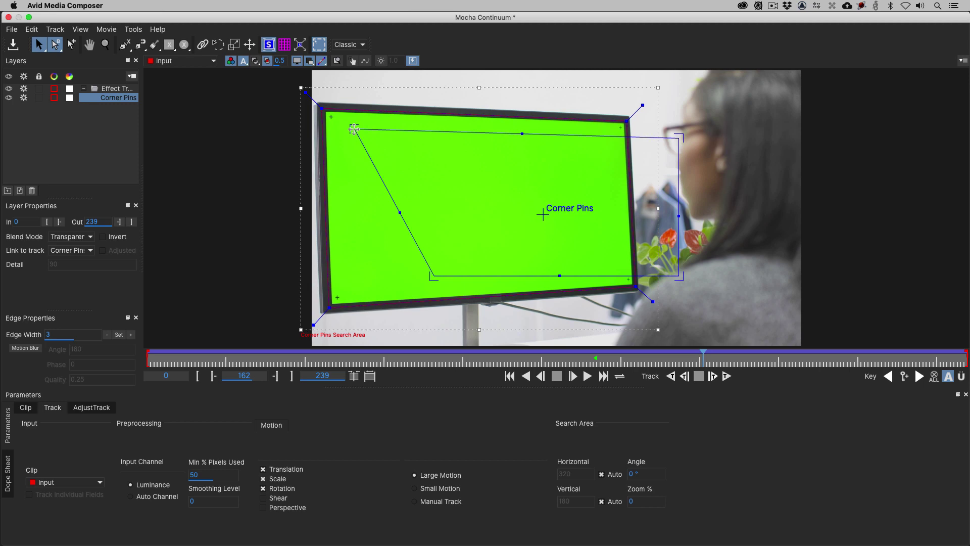
key(z)
drag(445, 202, 465, 147)
drag(297, 132, 793, 91)
key(x)
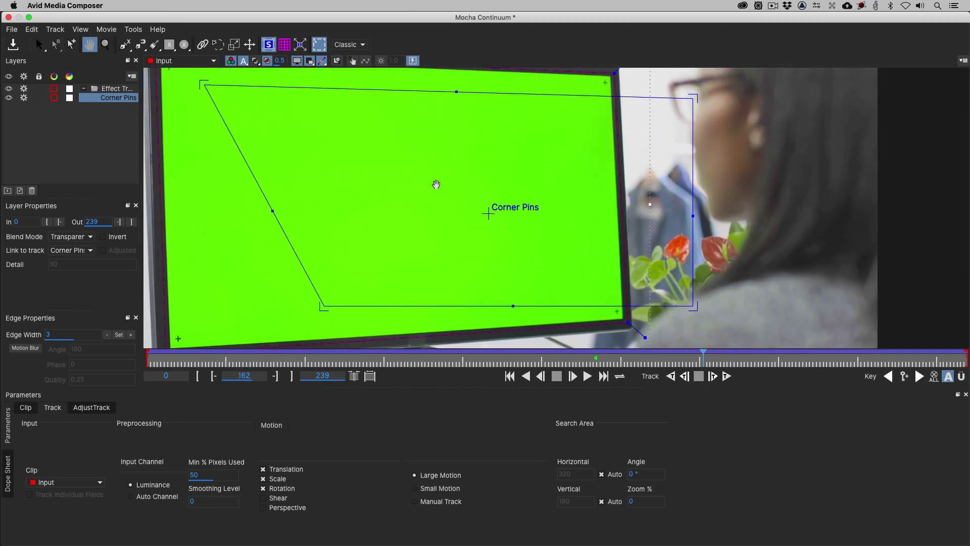
drag(325, 169, 513, 276)
key(s)
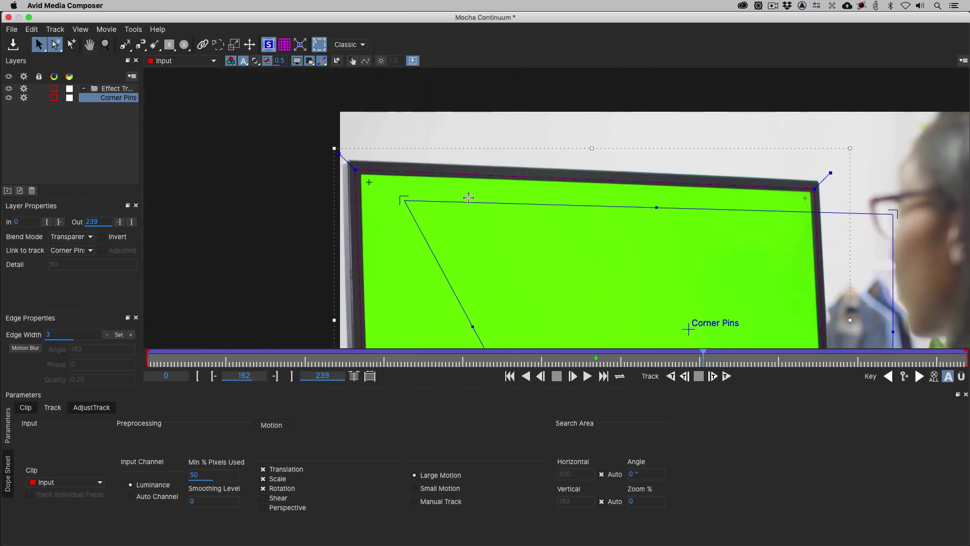
key(z)
drag(443, 216, 463, 177)
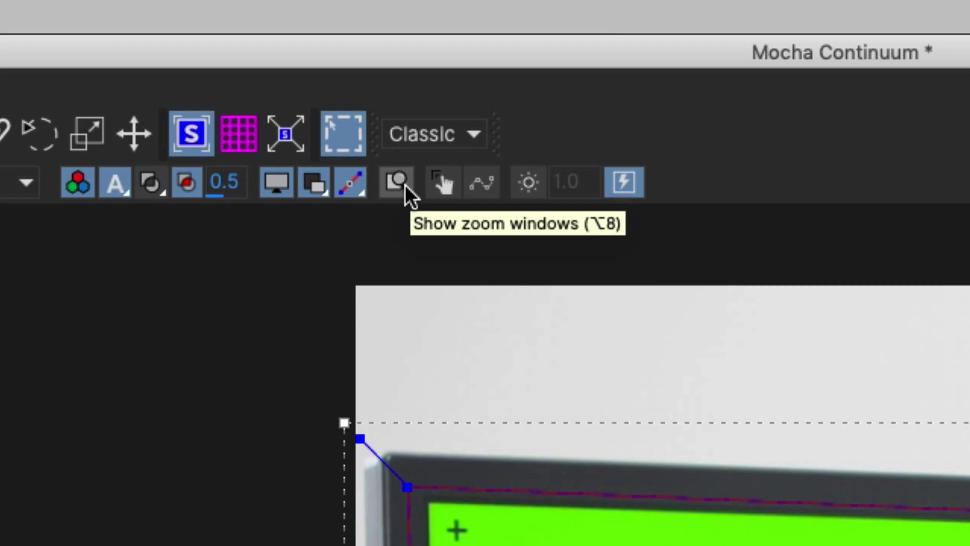
- Turn on zoom windows, refine the top-left corner, and place the bottom-right surface corner on the screen
click(405, 185)
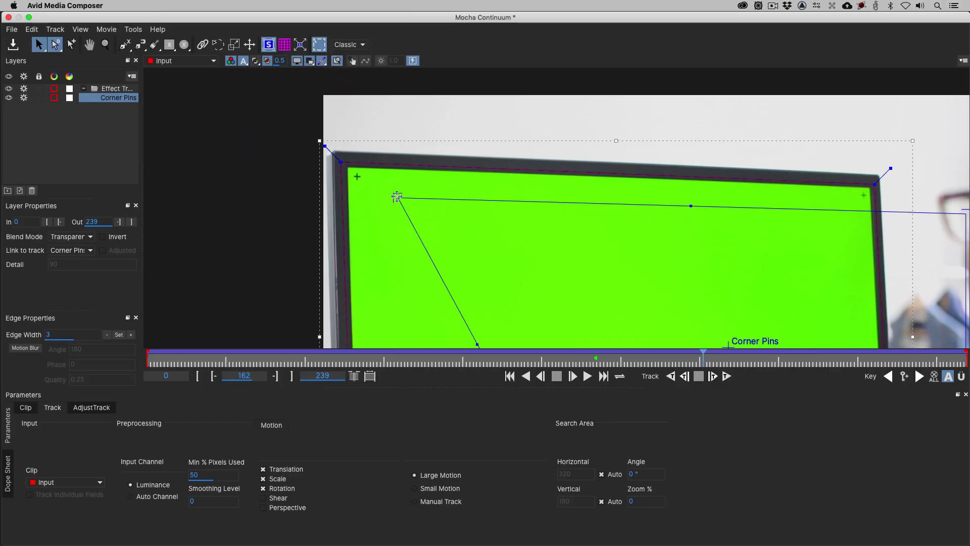
drag(397, 196, 346, 164)
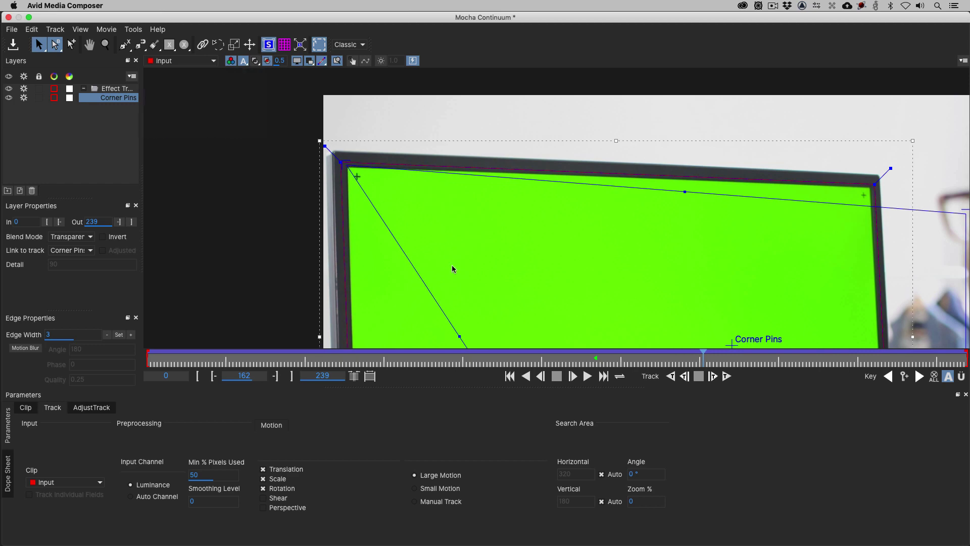
drag(465, 288, 406, 249)
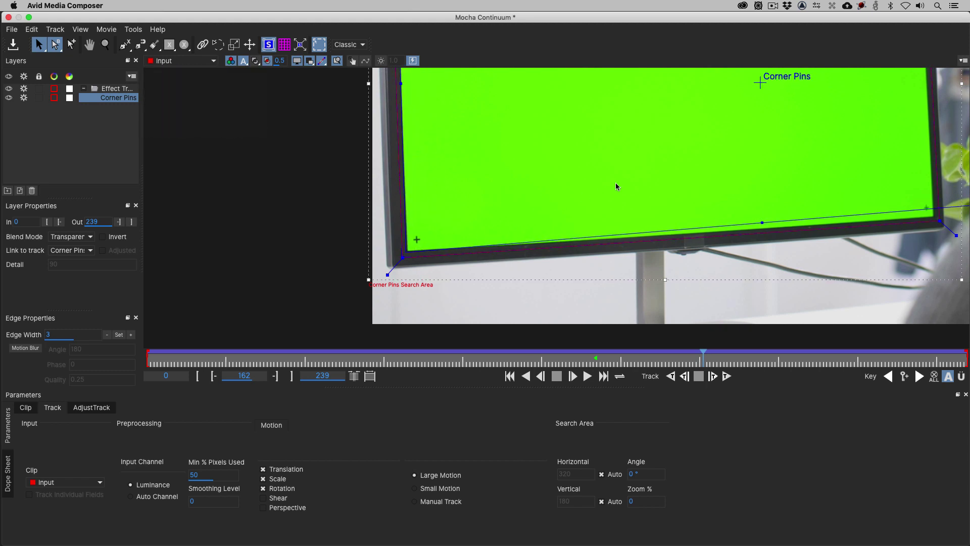
drag(616, 187, 334, 214)
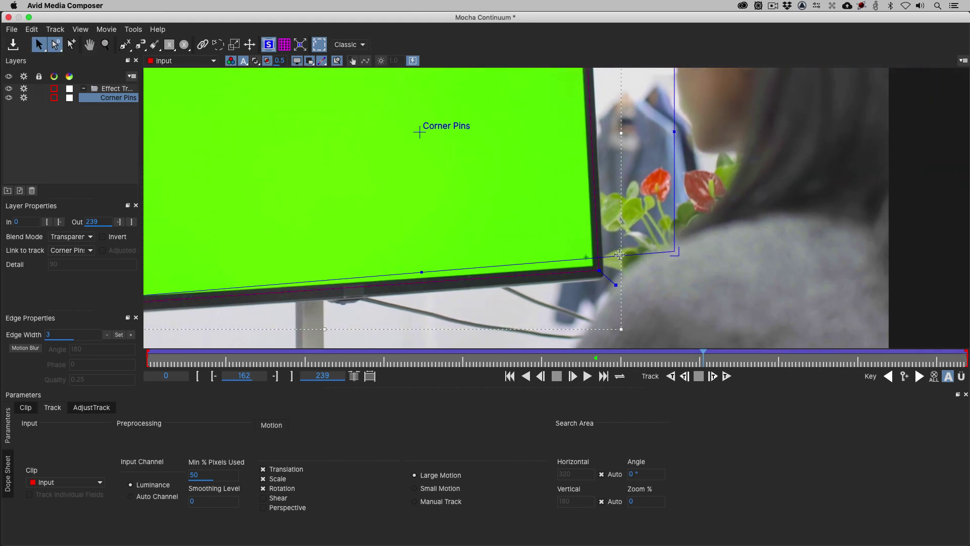
drag(675, 250, 596, 267)
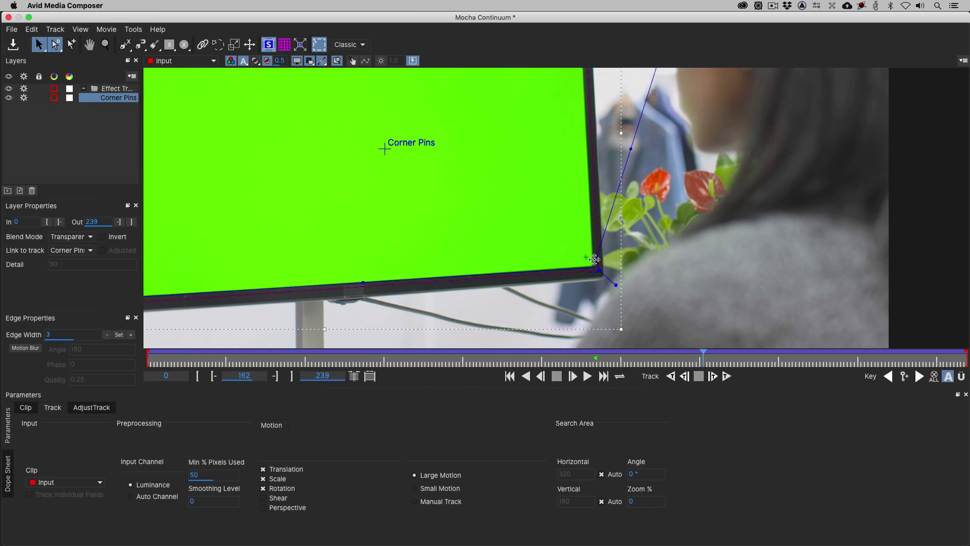
- Place the surface's top-right corner on the screen corner, then zoom back out to the whole monitor
scroll(594, 260, up, 10)
drag(652, 174, 580, 157)
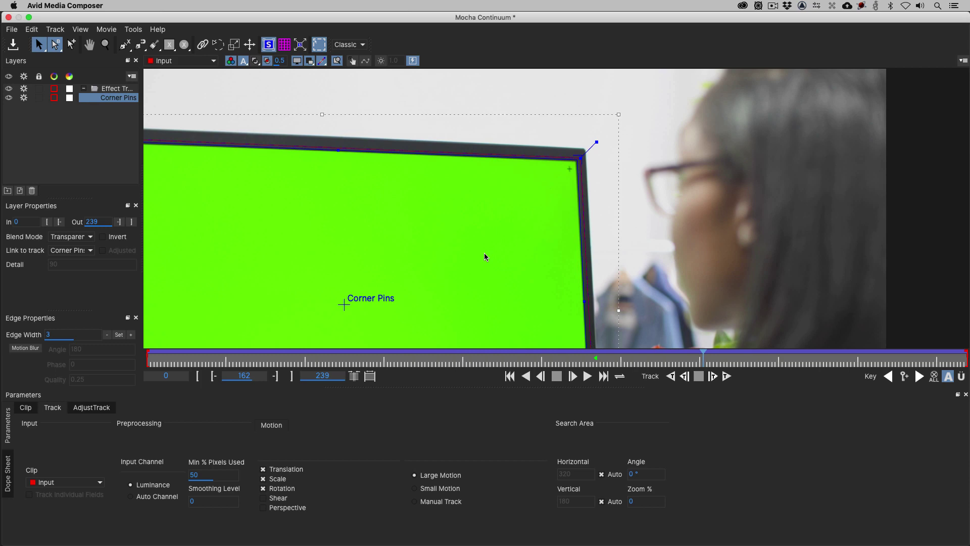
key(x)
scroll(501, 219, down, 5)
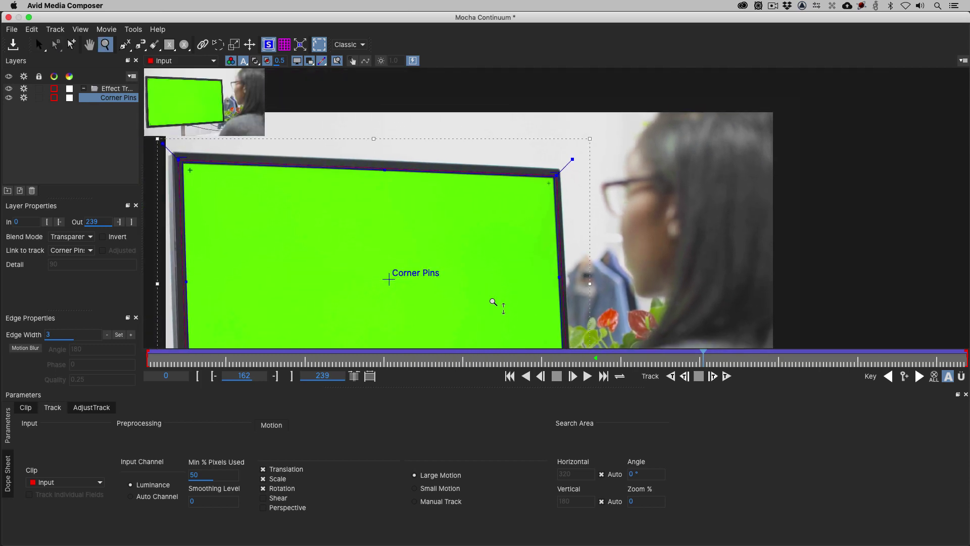
drag(479, 273, 496, 265)
key(s)
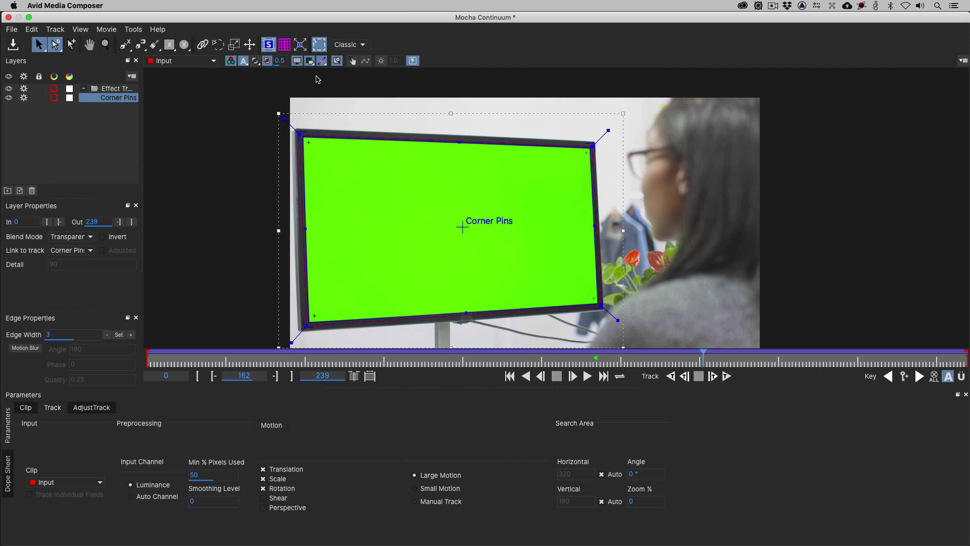
- Overlay the perspective grid, play forward and backward to review the track, then hide the grid
click(285, 45)
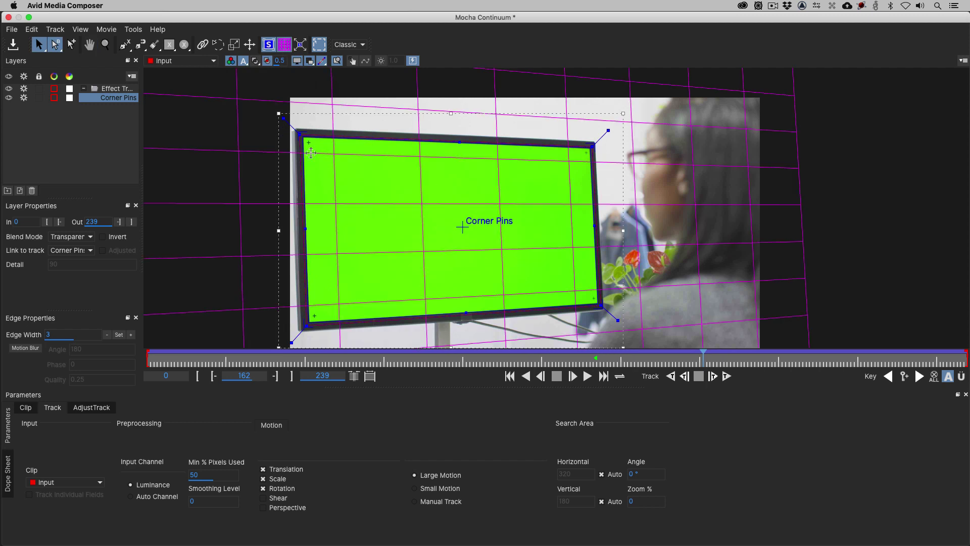
key(t)
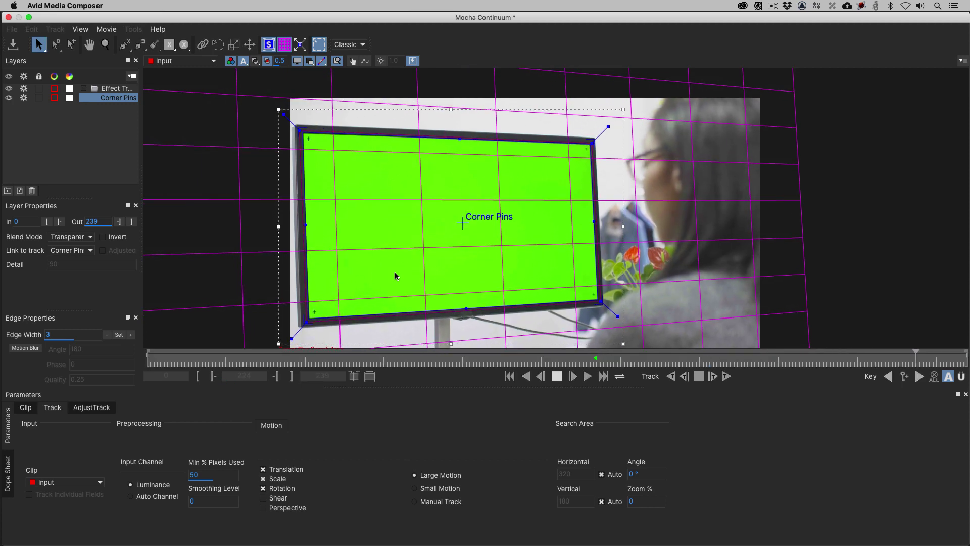
key(shift+t)
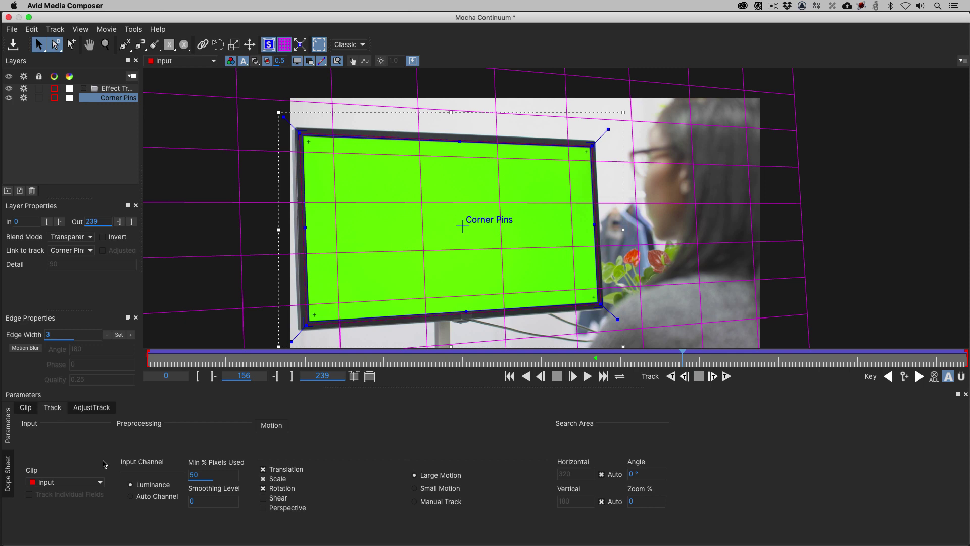
click(285, 45)
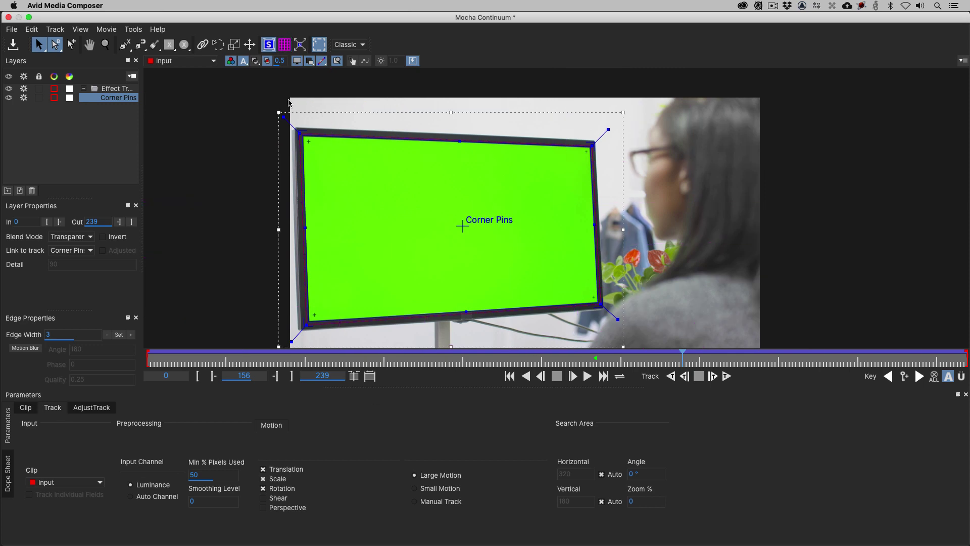
- Close Mocha, save the tracking changes, and leave effect editing mode
click(8, 17)
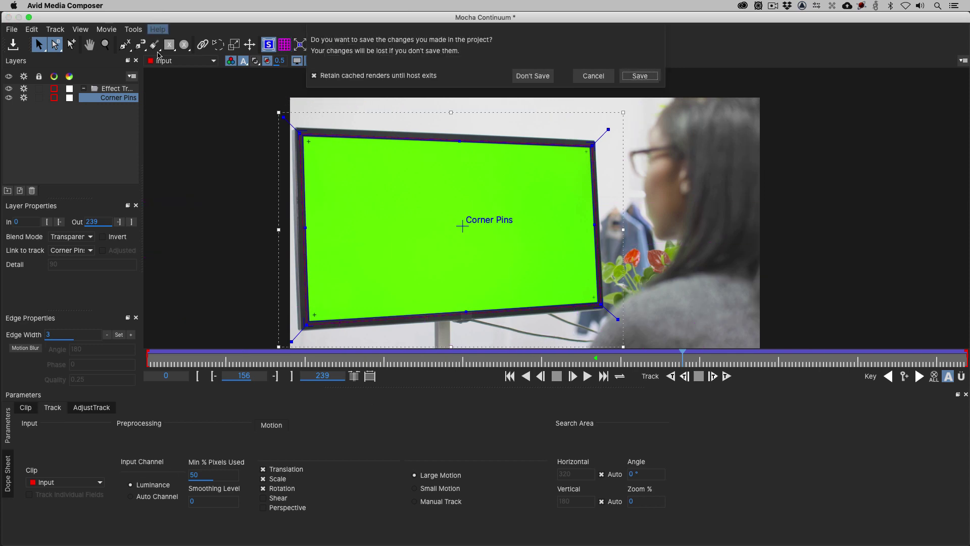
click(641, 76)
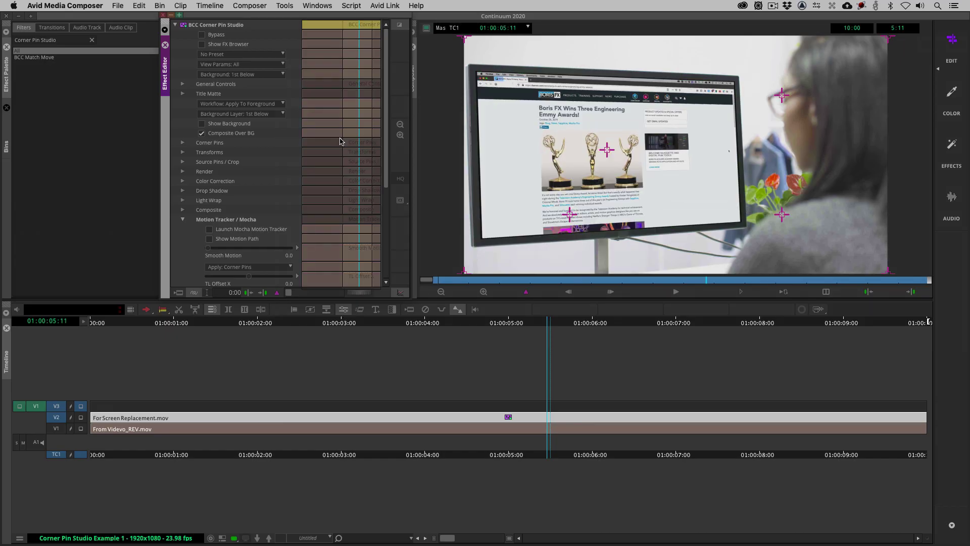
click(412, 78)
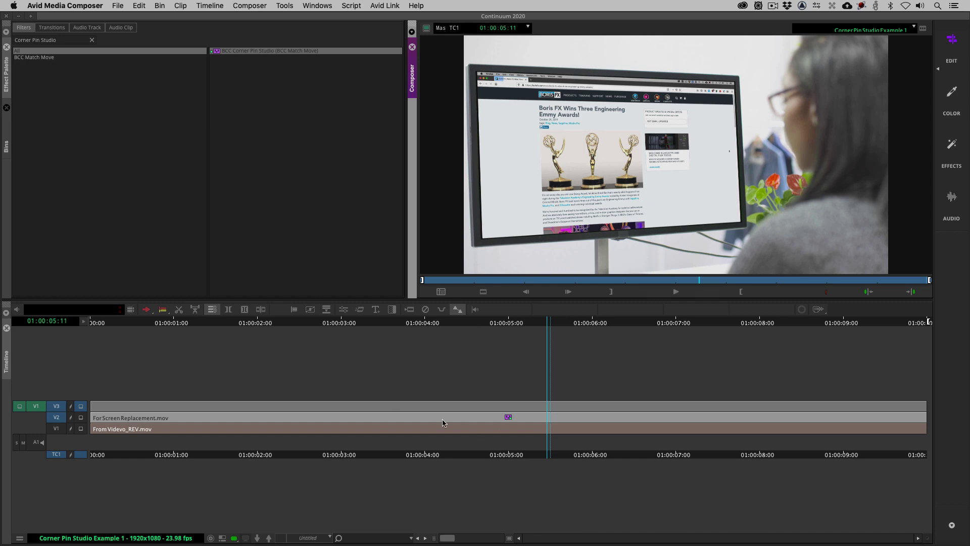
- Play the sequence from the start and scrub to around 01:00:05 to check the composite
click(72, 400)
key(j)
key(j)
key(j)
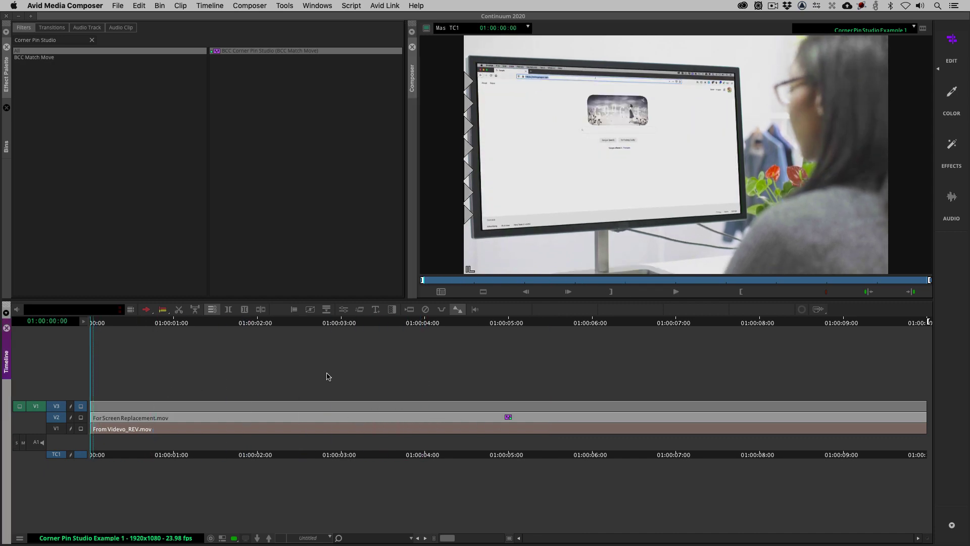
key(l)
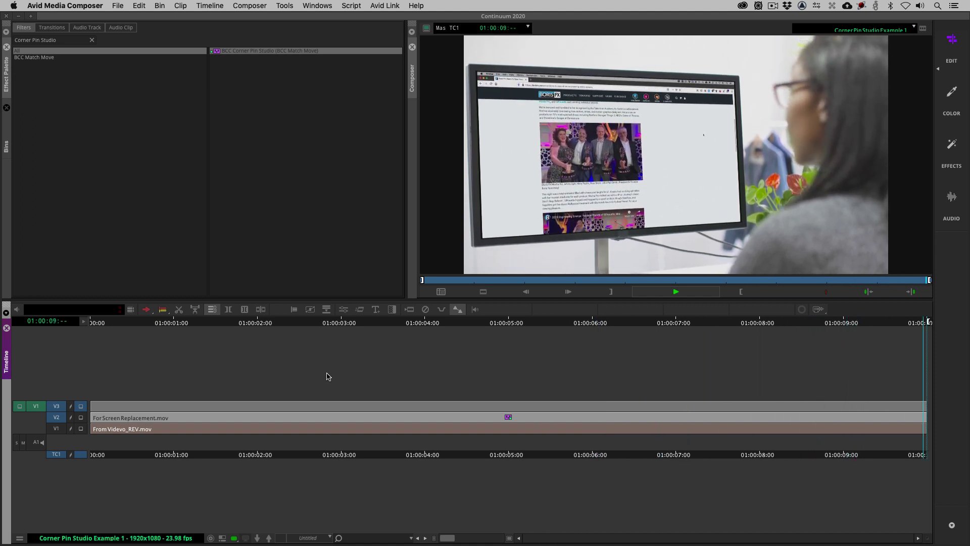
click(397, 406)
drag(399, 422, 523, 427)
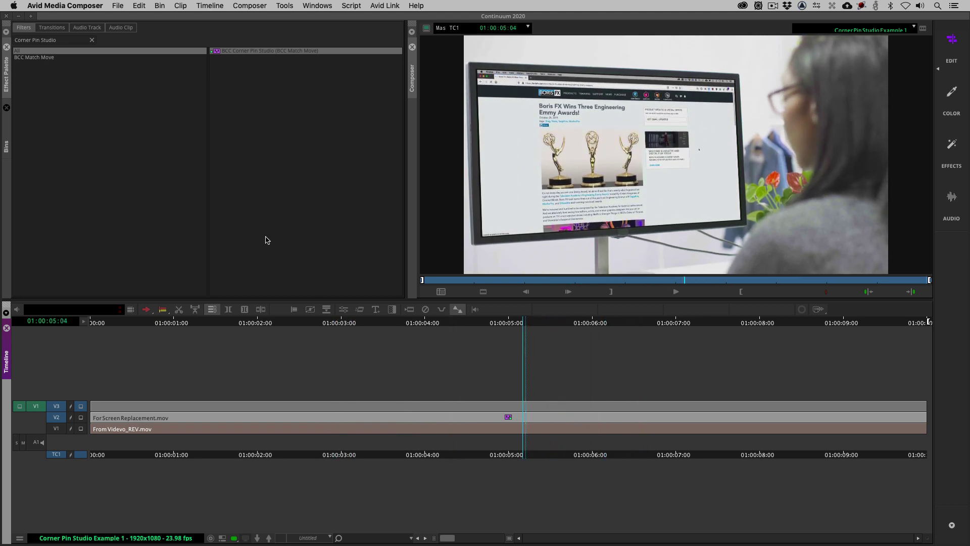
- Open the Corner Pin Studio Example 2 sequence from the bins and show dual source/record monitors
click(7, 47)
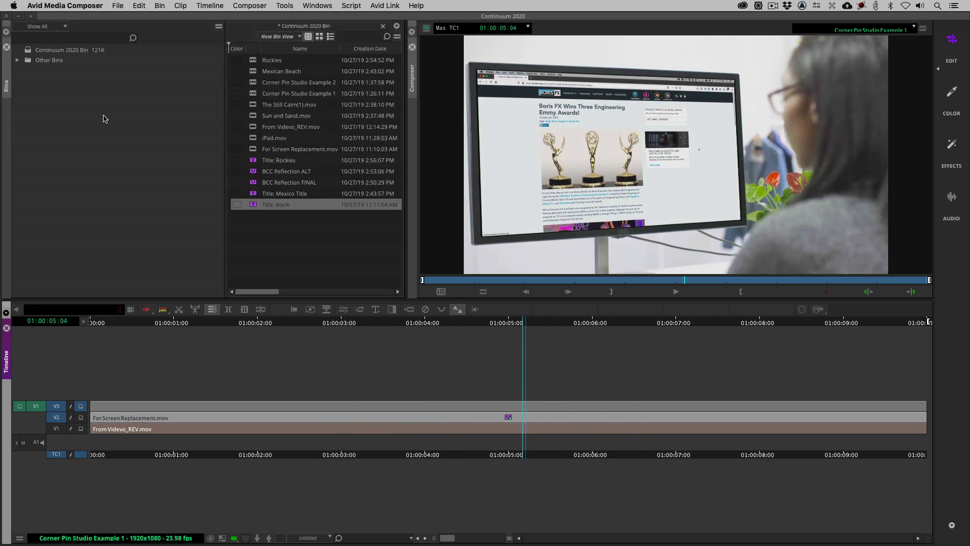
double_click(254, 84)
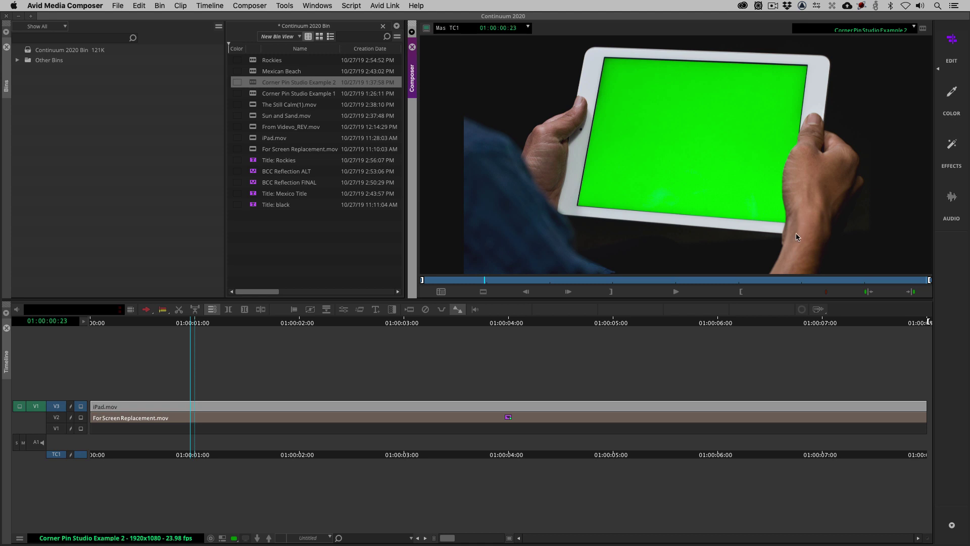
drag(299, 413, 13, 385)
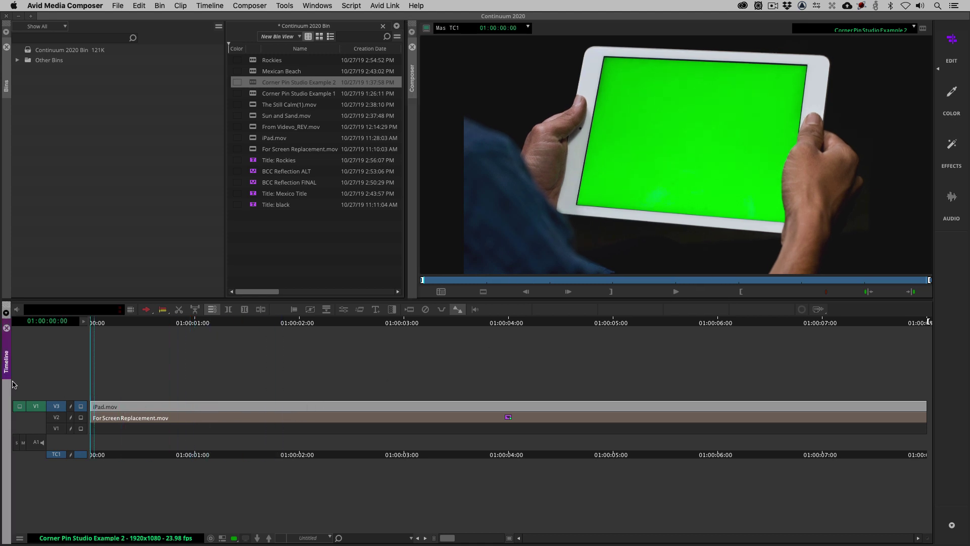
click(640, 217)
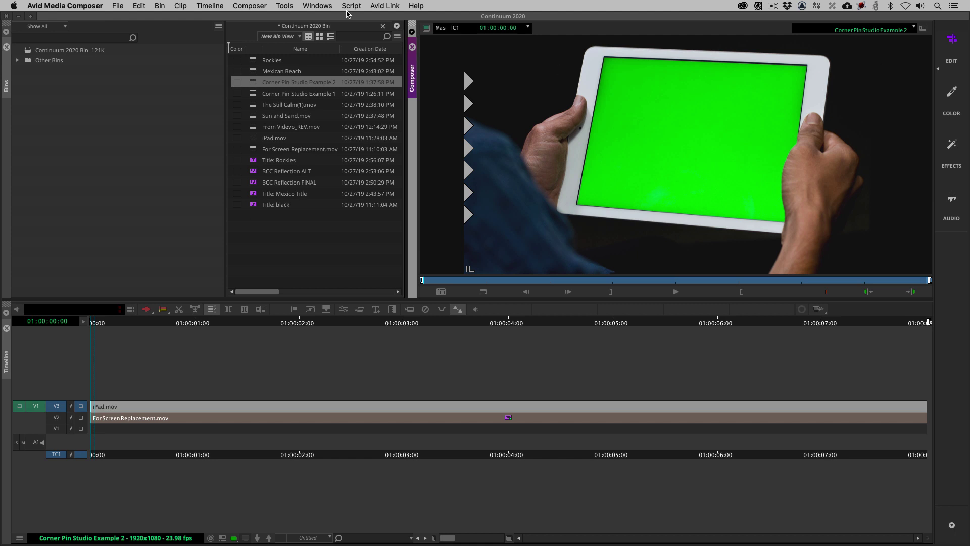
click(263, 6)
click(264, 38)
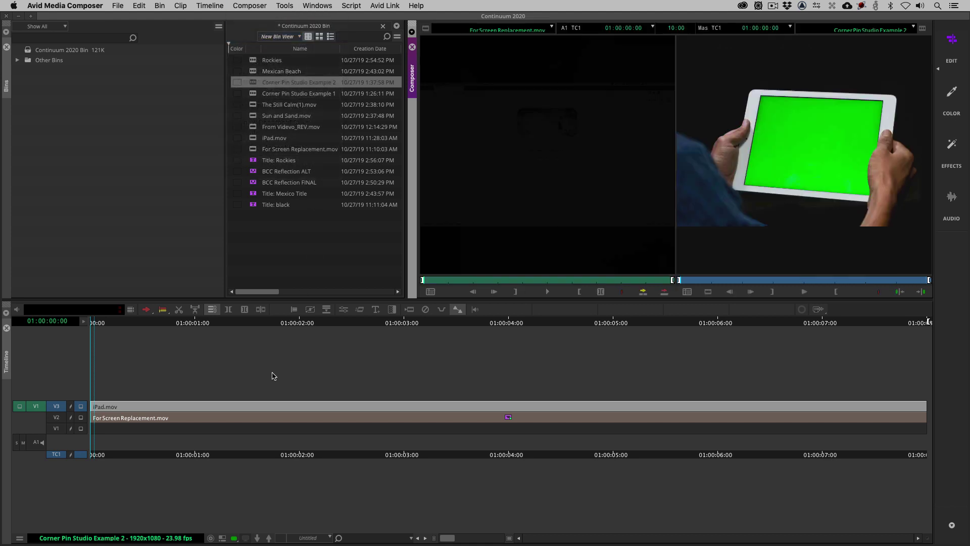
- Swap the track patching and overwrite so For Screen Replacement.mov sits on the top track
click(281, 417)
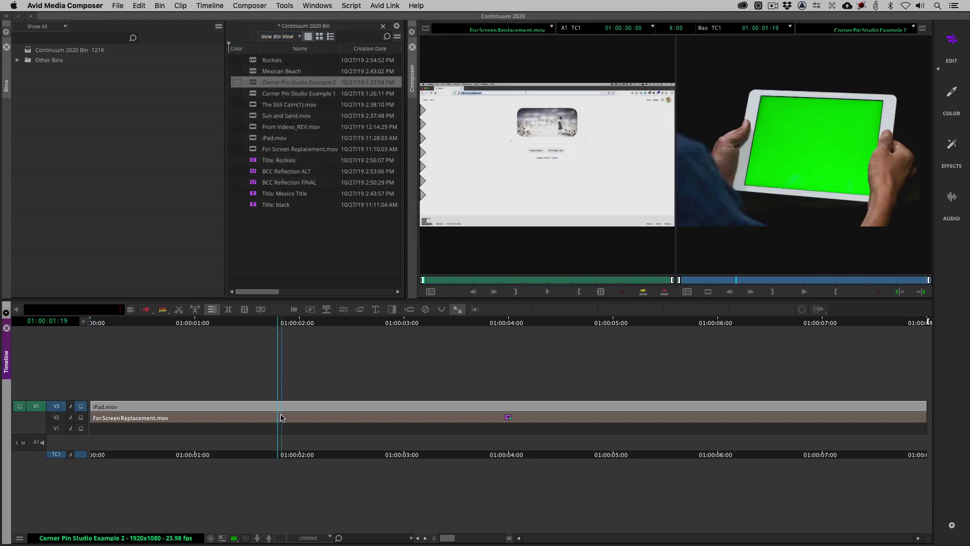
click(60, 417)
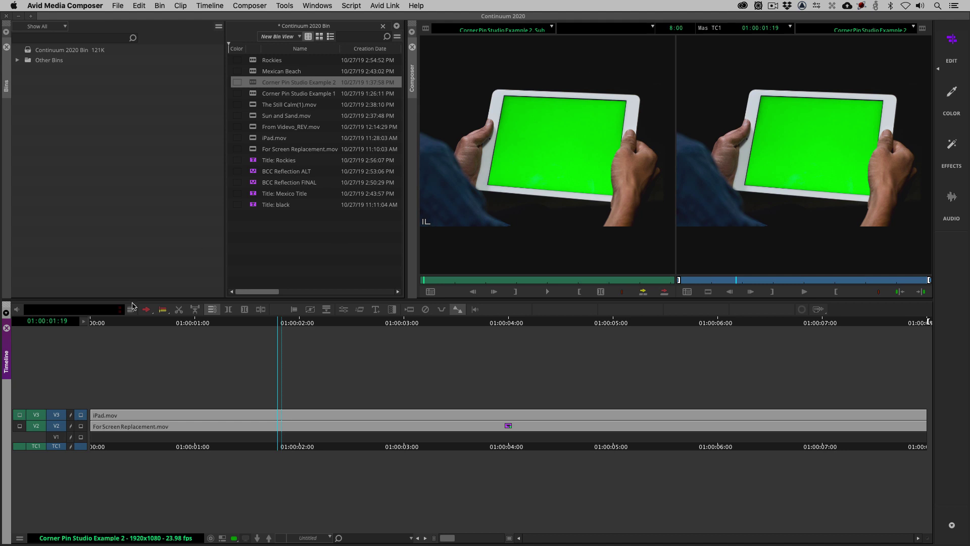
drag(30, 417, 57, 427)
key(b)
click(385, 422)
click(529, 420)
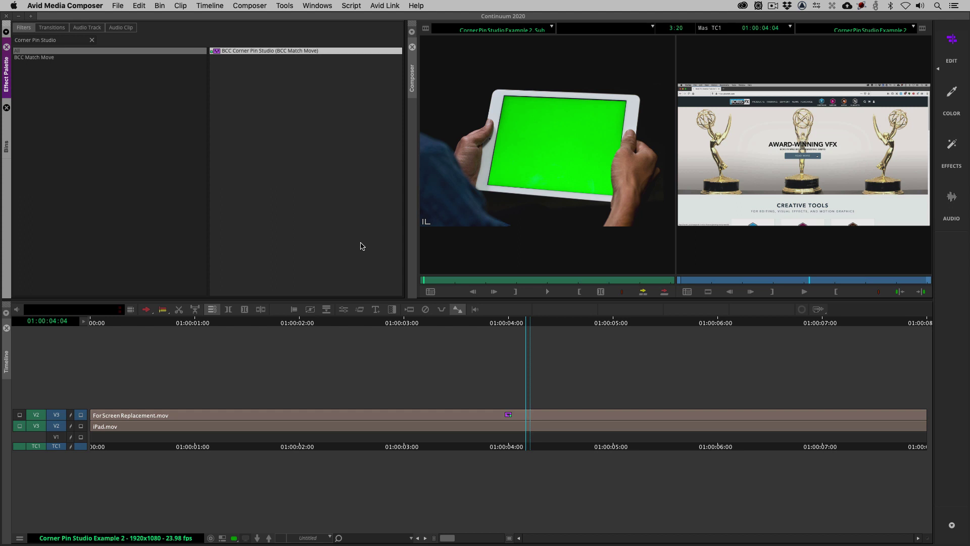
- Drop BCC Corner Pin Studio on For Screen Replacement.mov, then launch Mocha from its Effect Editor
click(64, 40)
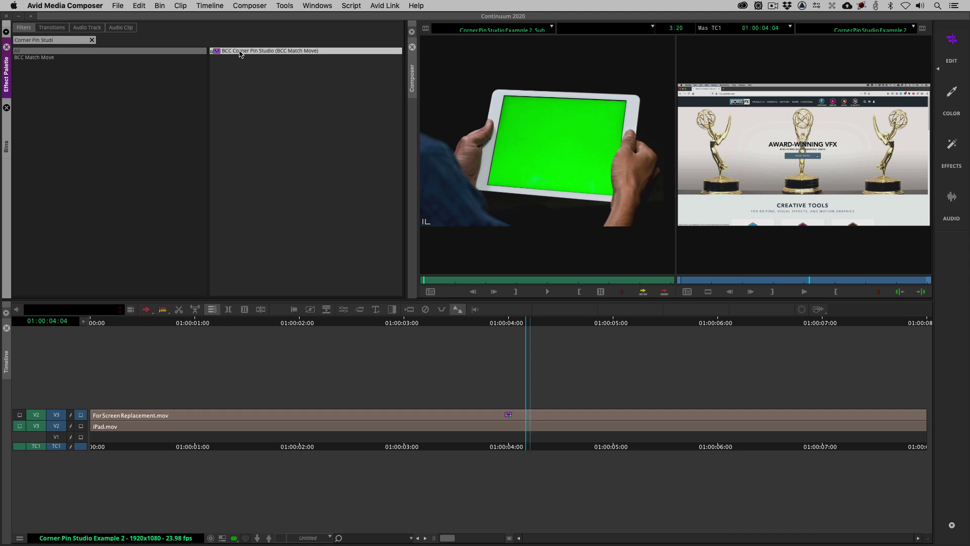
click(497, 415)
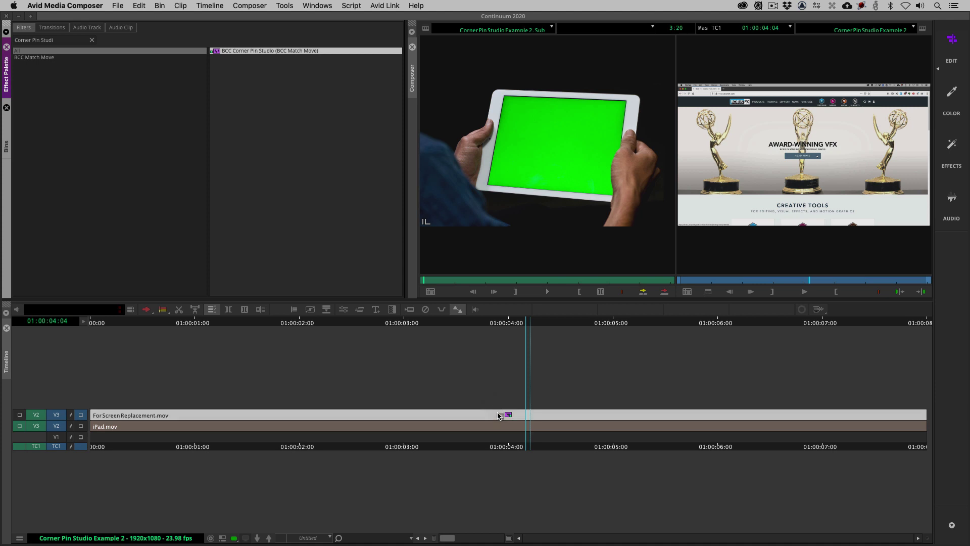
drag(498, 415, 498, 416)
click(523, 422)
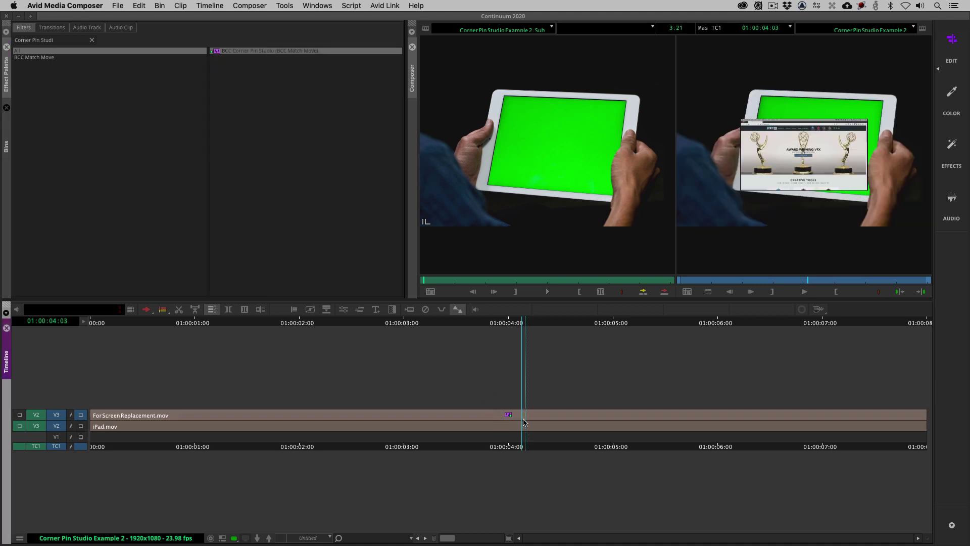
key(super+8)
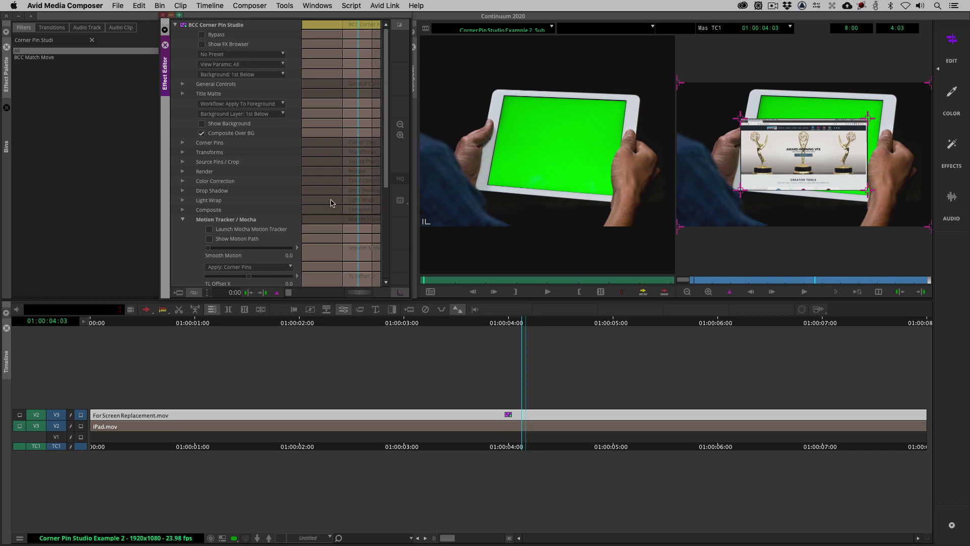
click(248, 232)
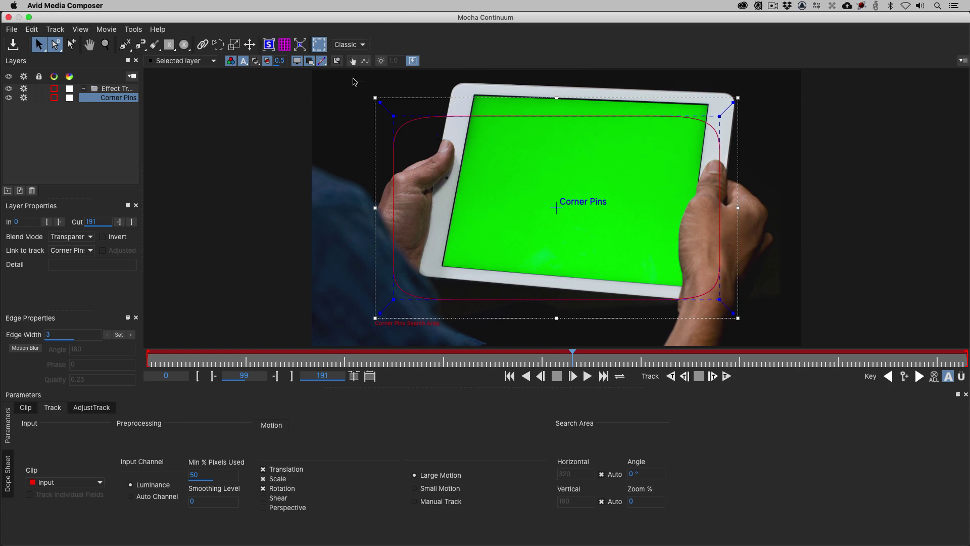
- Fit the Corner Pins shape's corners to the tablet screen and track forward from frame 0 to 191
click(269, 45)
drag(375, 98, 470, 91)
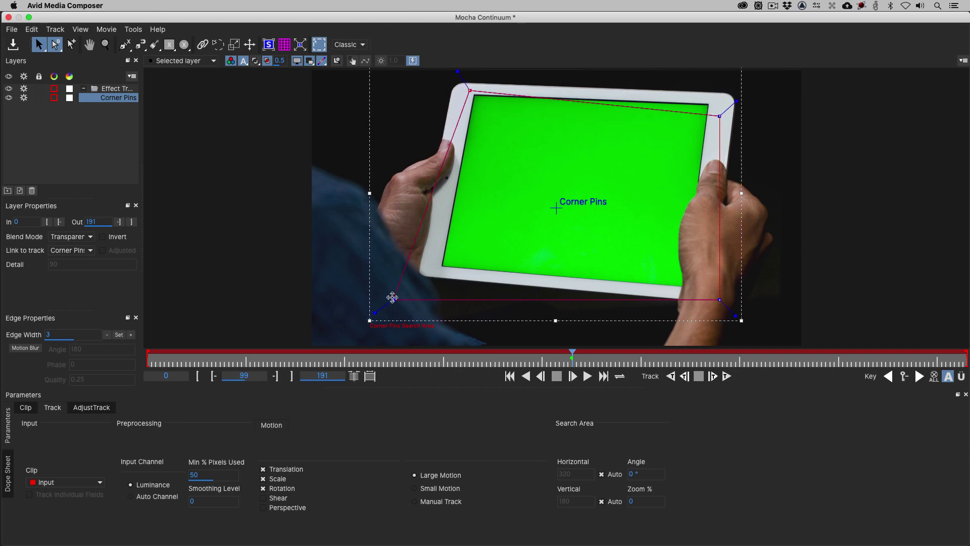
drag(393, 299, 438, 270)
drag(720, 299, 712, 292)
drag(719, 116, 717, 101)
drag(710, 293, 700, 292)
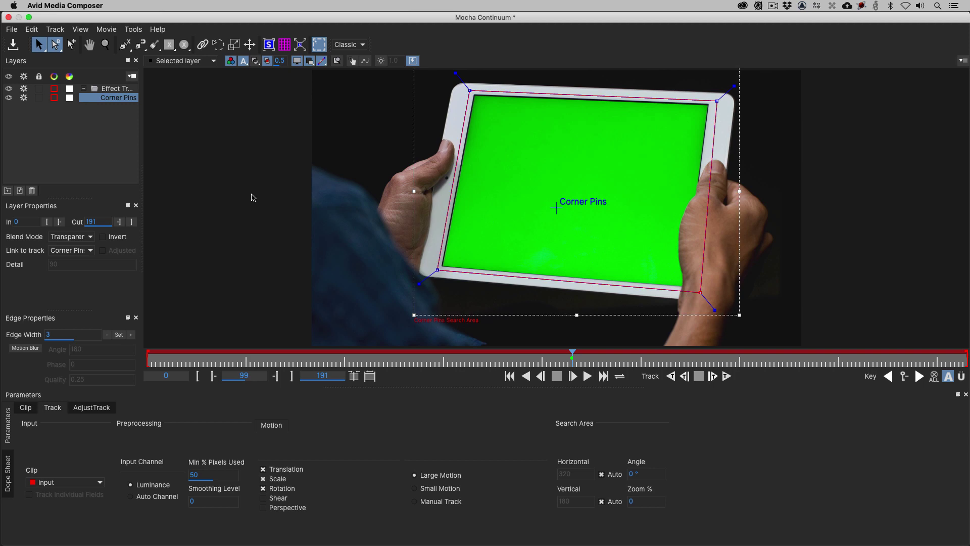
drag(572, 359, 147, 359)
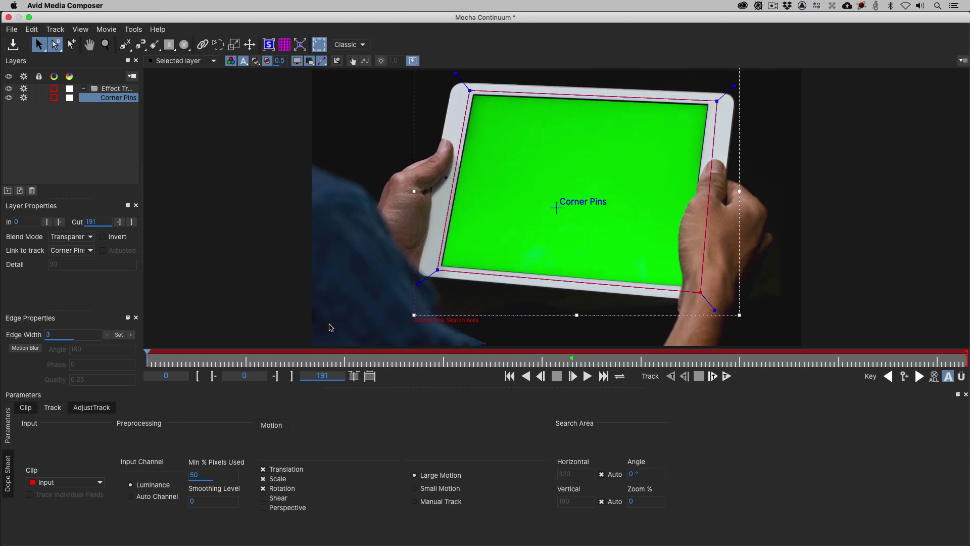
click(726, 376)
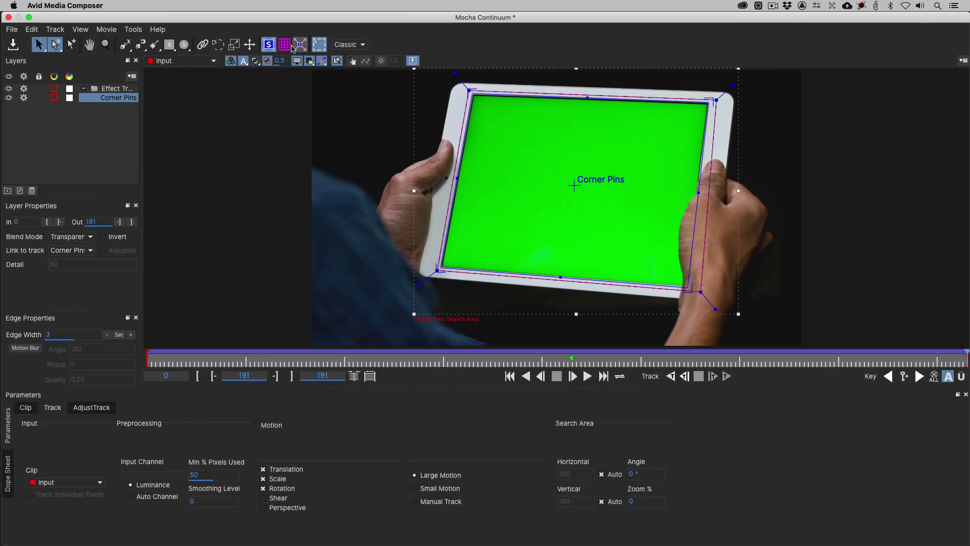
- Play back the track with the perspective grid shown, stopping at frame 147 to check it
click(285, 45)
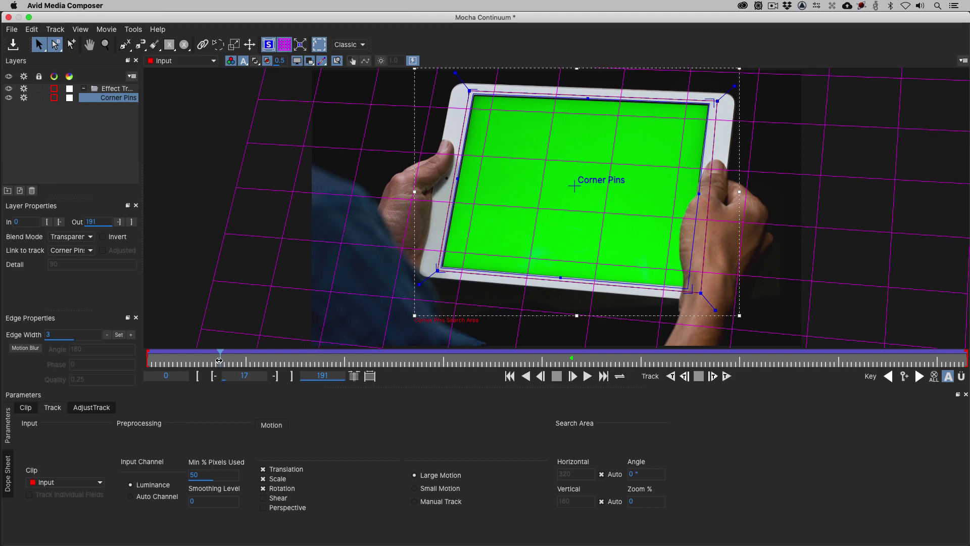
key(space)
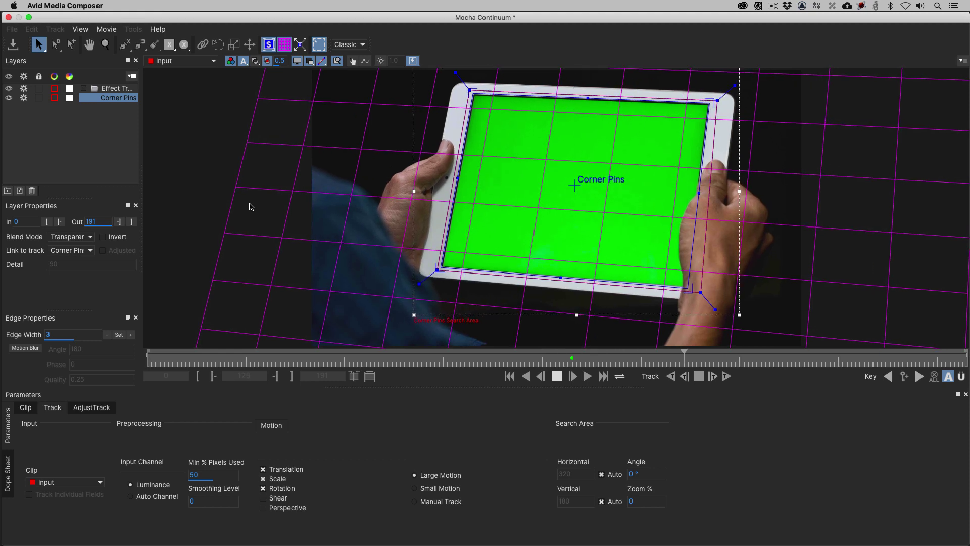
key(space)
click(285, 45)
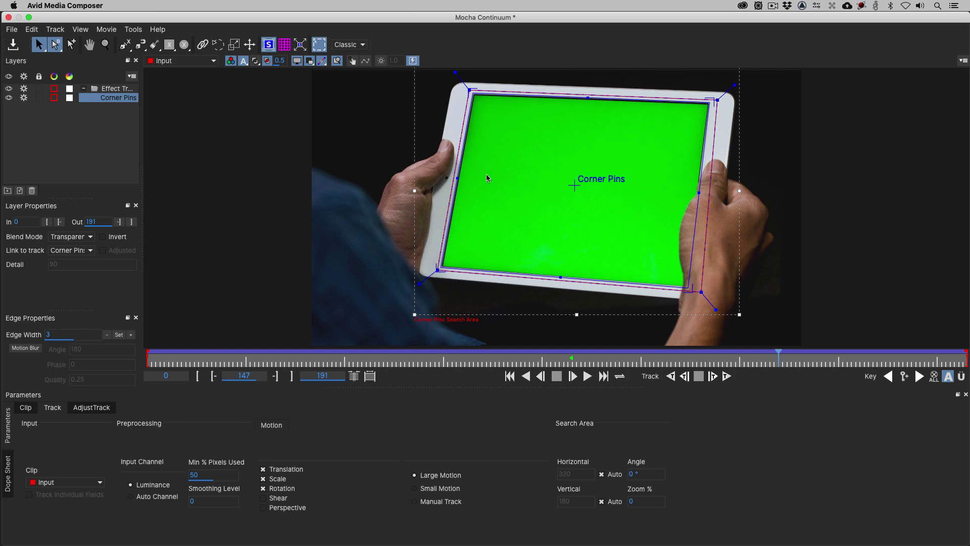
- Close the Mocha tracking session and save the project changes
scroll(487, 178, up, 3)
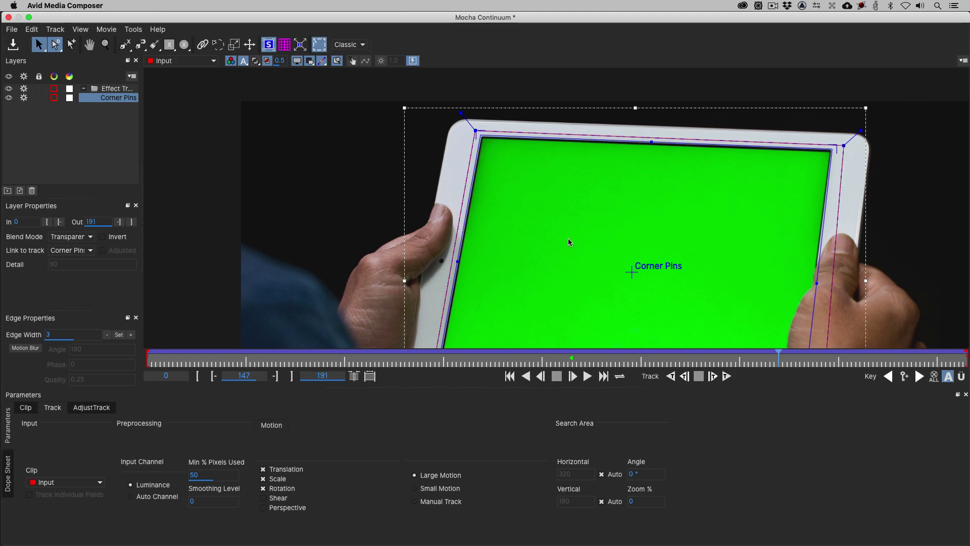
key(x)
drag(577, 267, 586, 171)
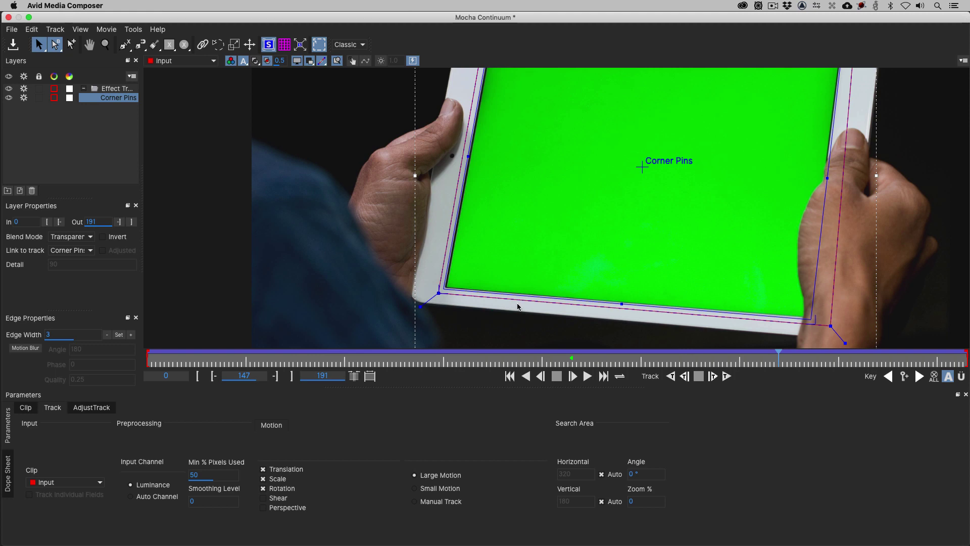
key(x)
scroll(543, 227, down, 5)
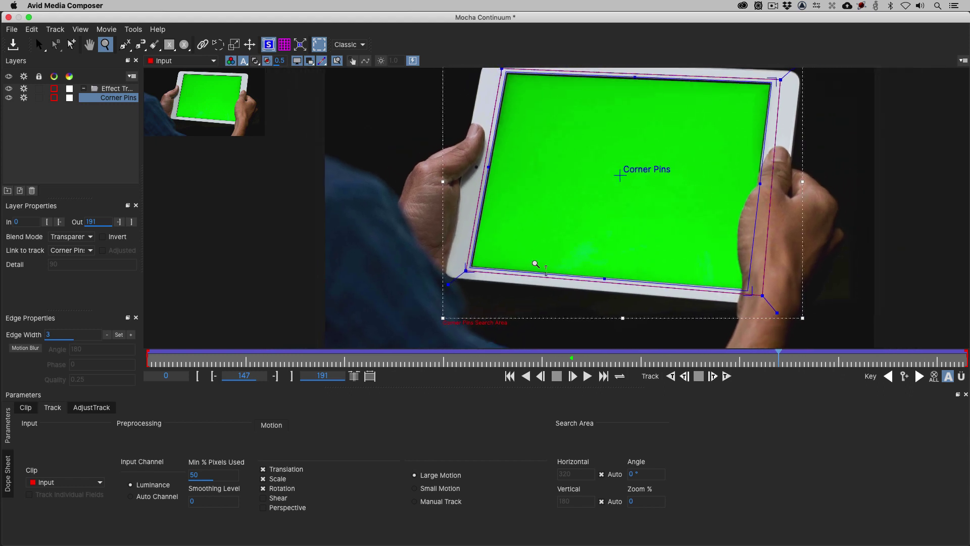
drag(521, 251, 514, 246)
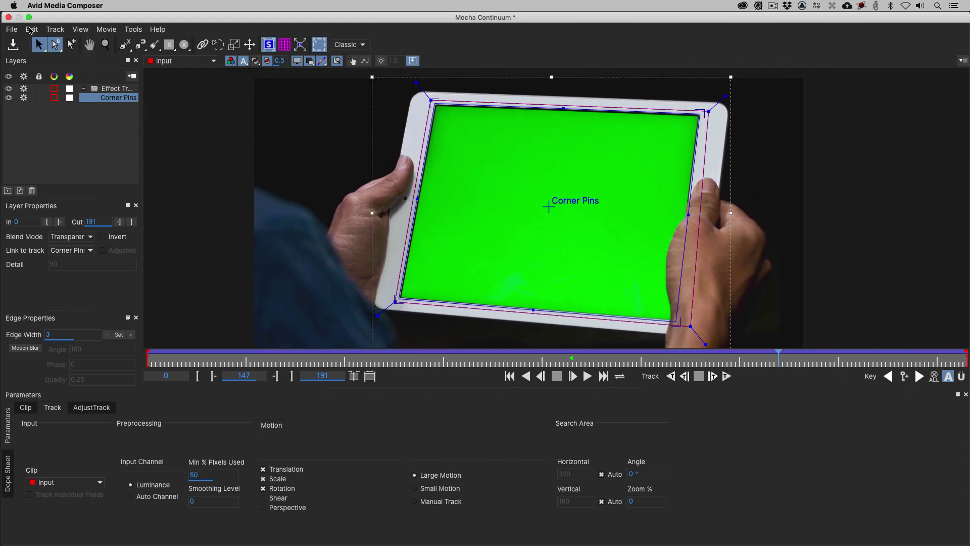
click(7, 17)
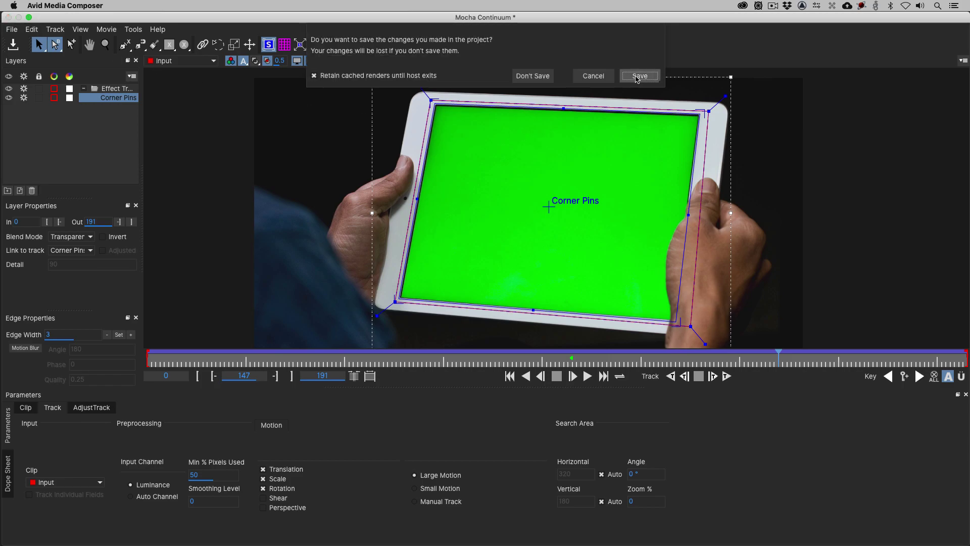
click(637, 77)
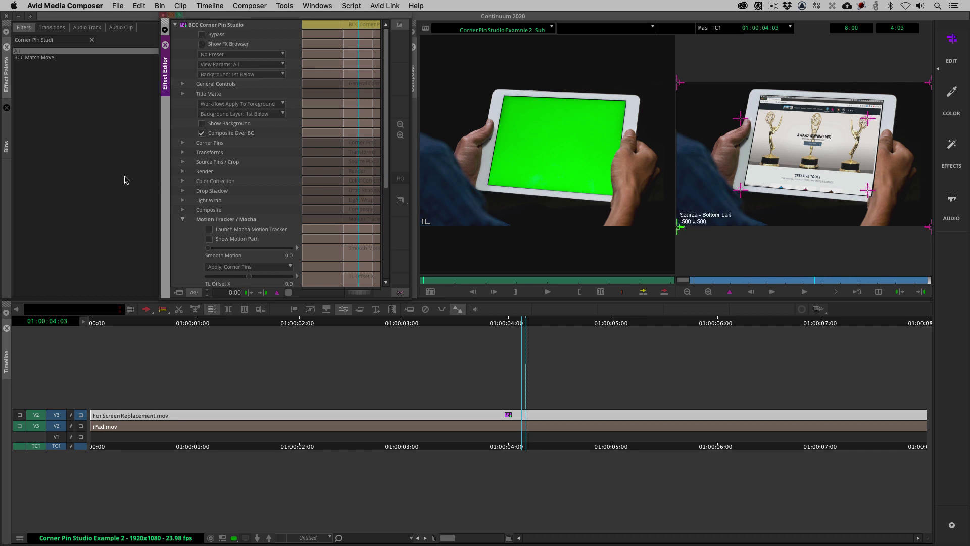
- Set Background and Background Layer to None and turn off Composite Over BG
click(238, 74)
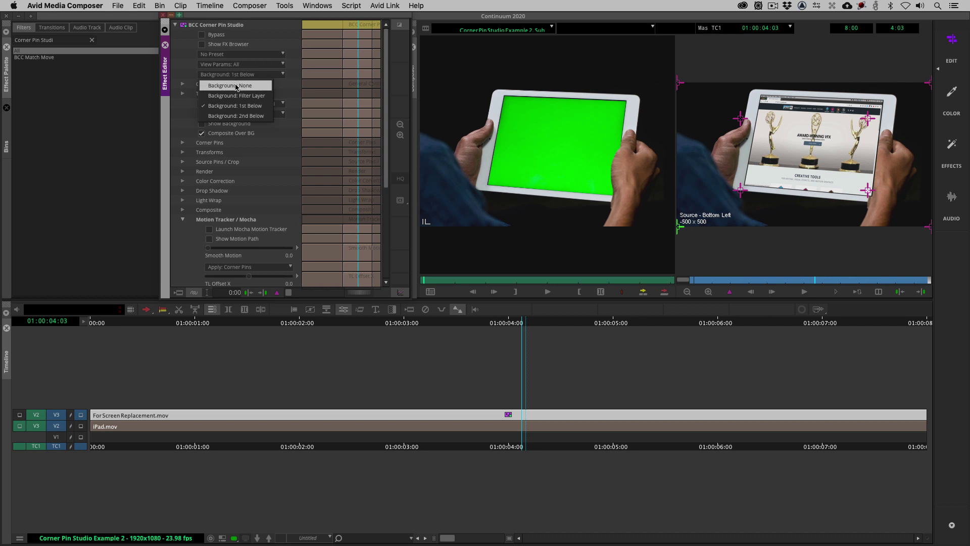
click(236, 86)
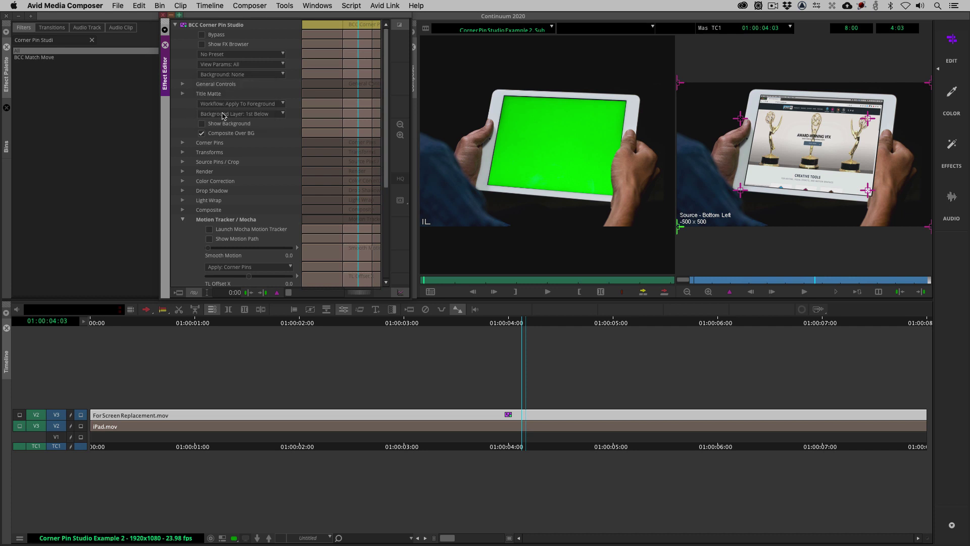
click(224, 115)
click(223, 125)
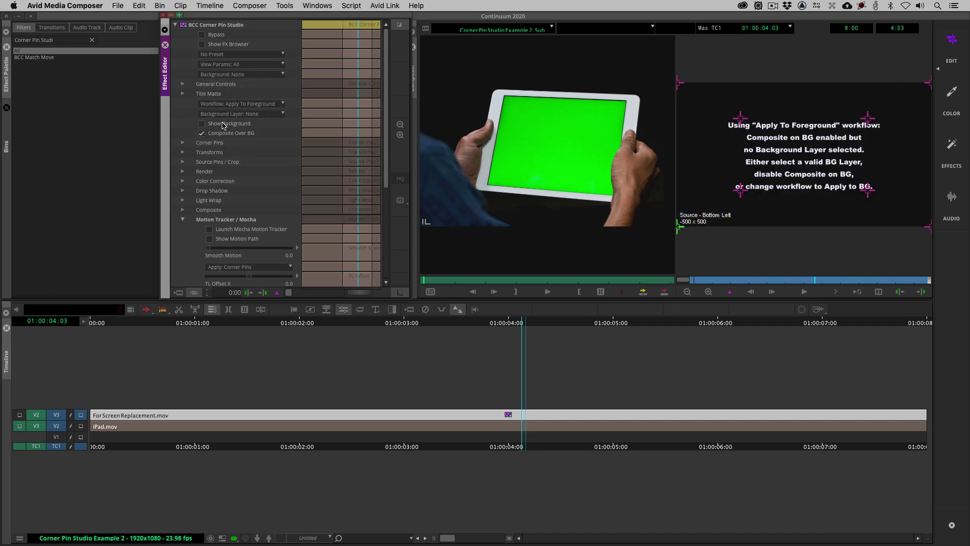
click(203, 133)
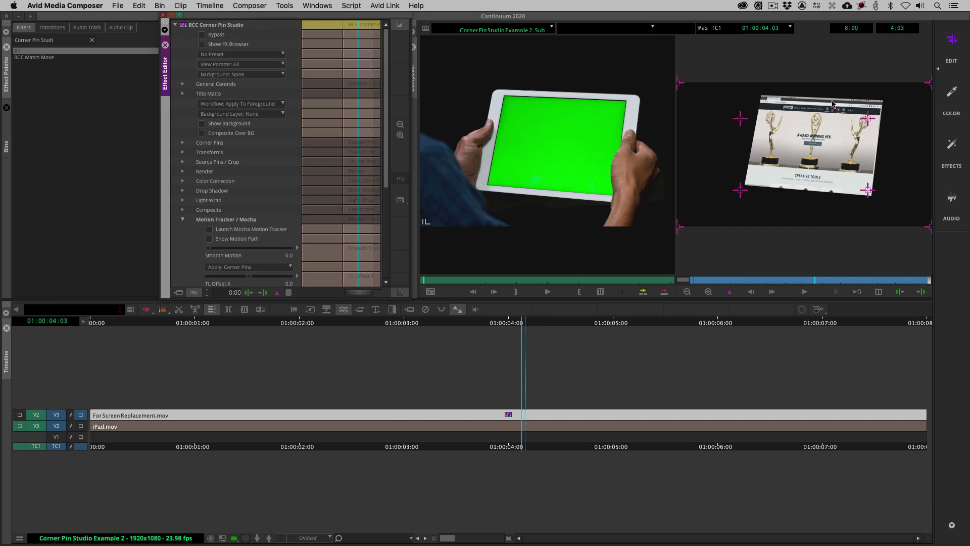
click(514, 421)
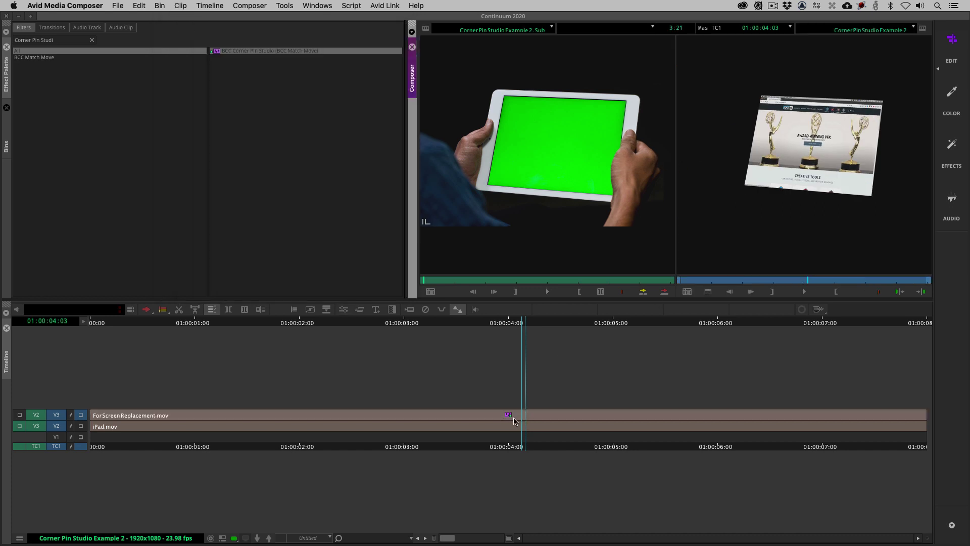
- Swap the clips so iPad.mov sits on V3 above the pinned website on V2
drag(514, 421, 526, 400)
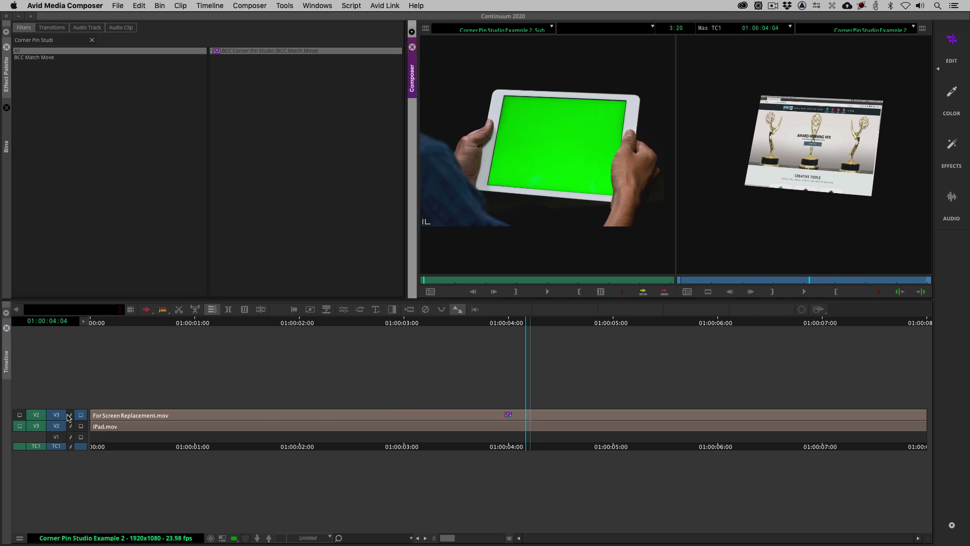
key(t)
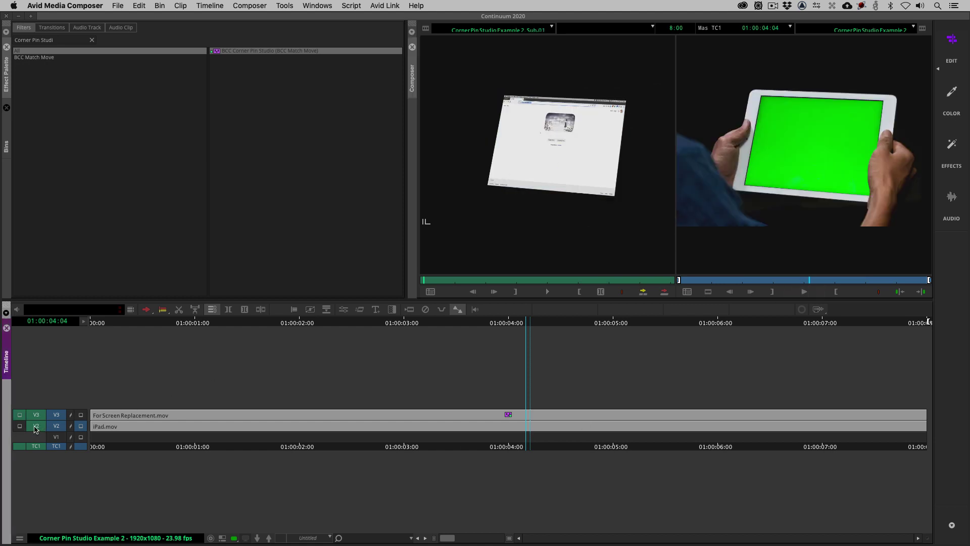
drag(36, 425, 56, 415)
click(54, 427)
click(428, 427)
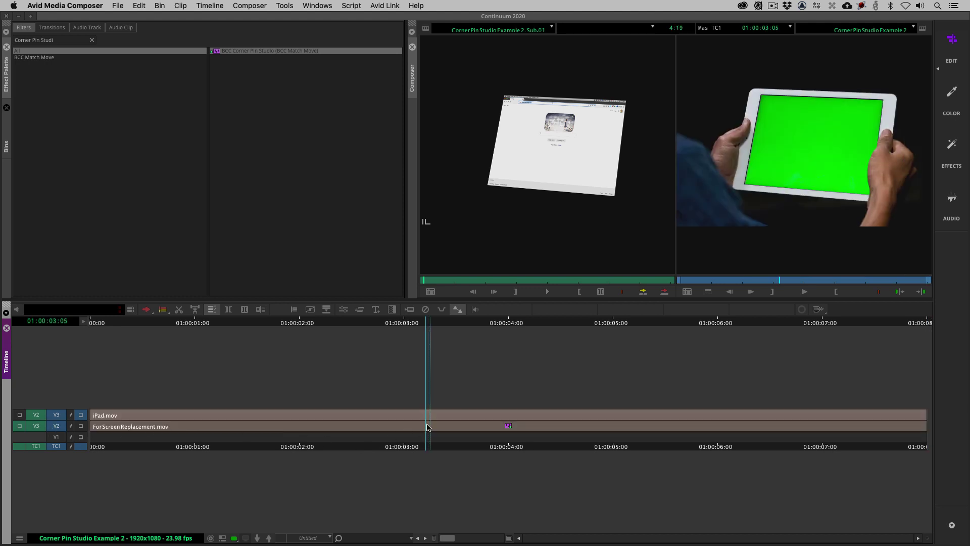
key(super+8)
- Drag BCC Primatte Studio from a 'Prim' search onto iPad.mov and edit it in a single large viewer
click(58, 40)
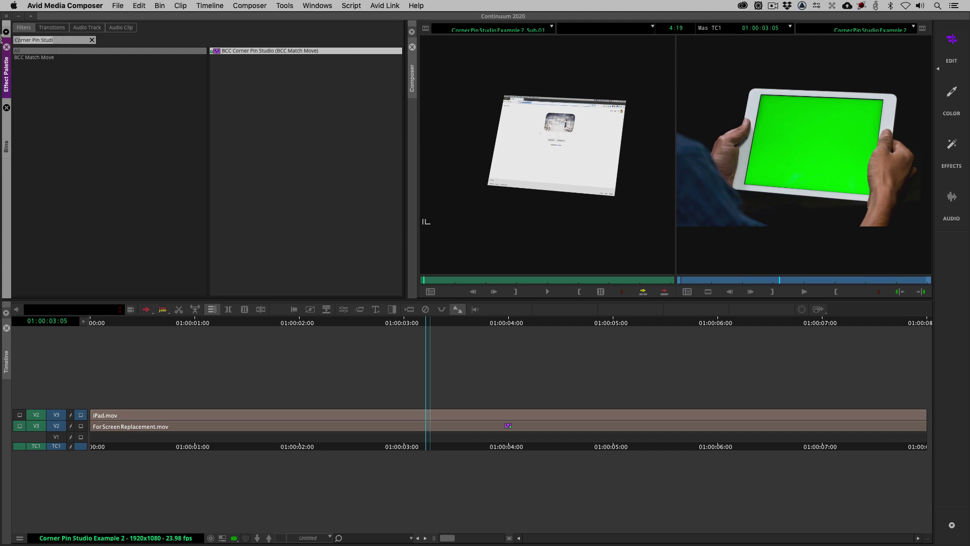
text(Primatte)
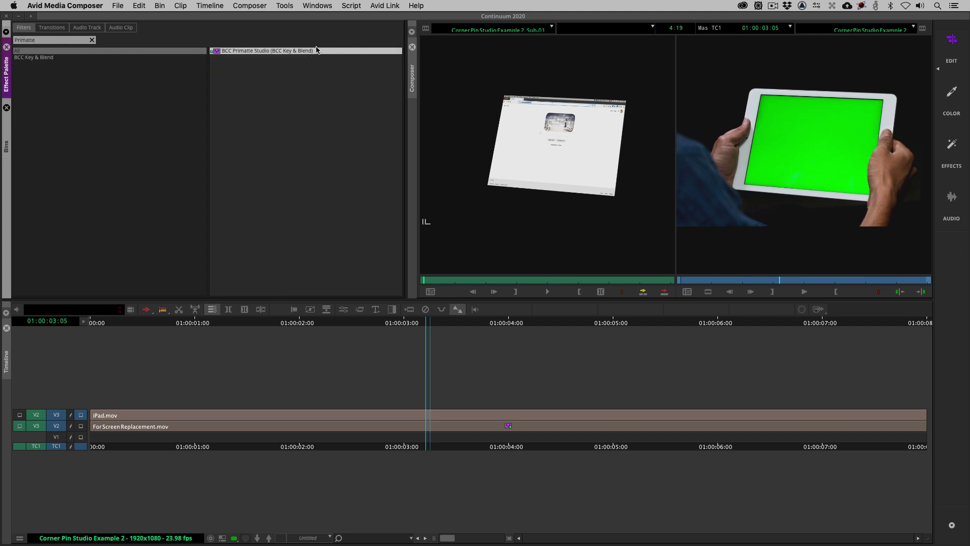
drag(316, 49, 505, 415)
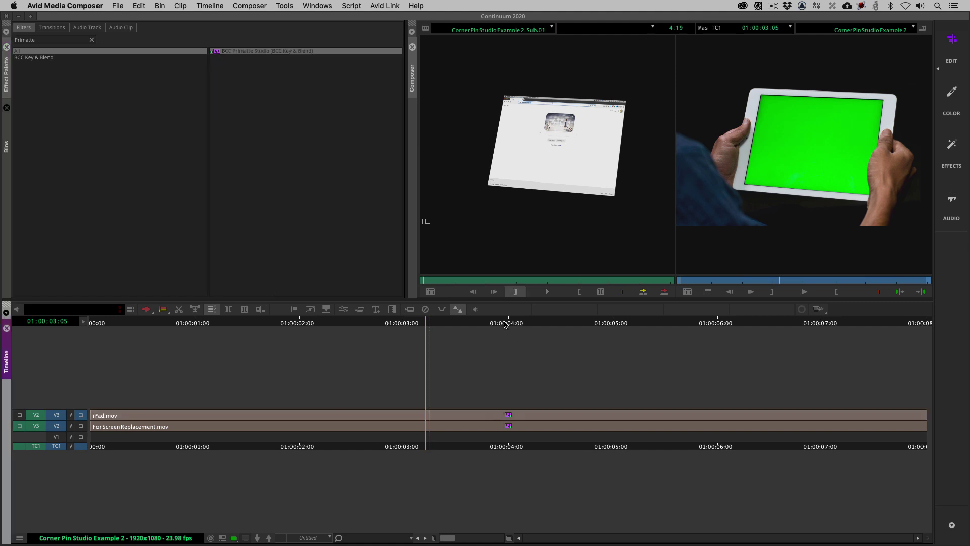
click(514, 415)
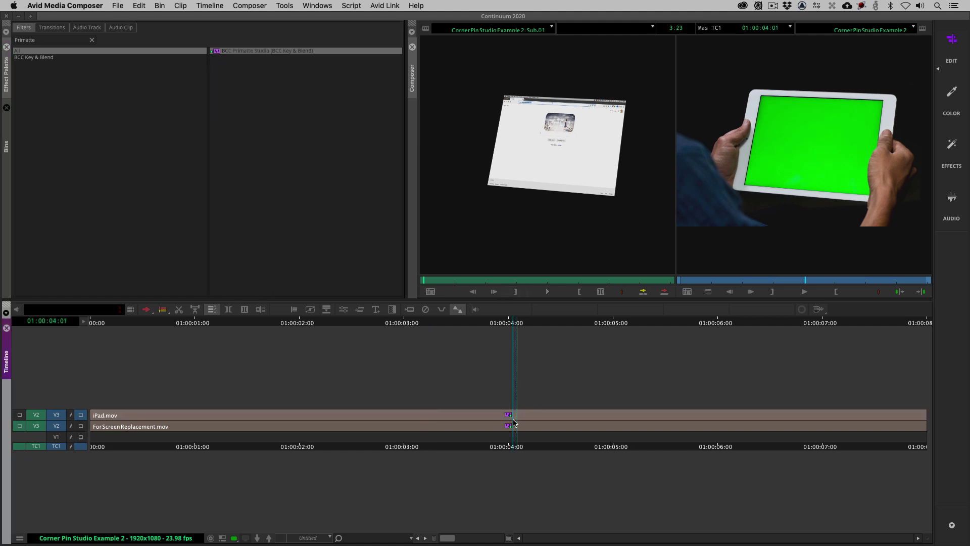
double_click(512, 418)
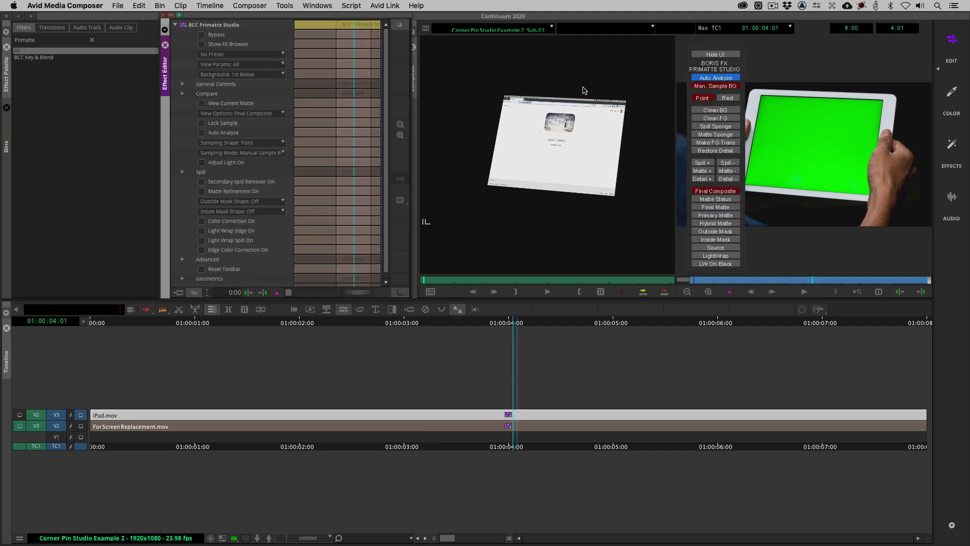
click(241, 4)
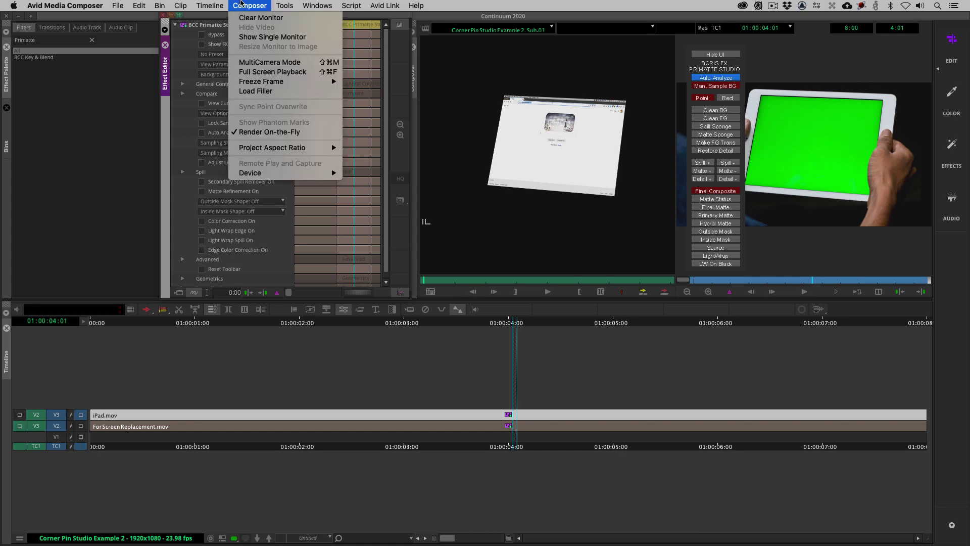
click(250, 37)
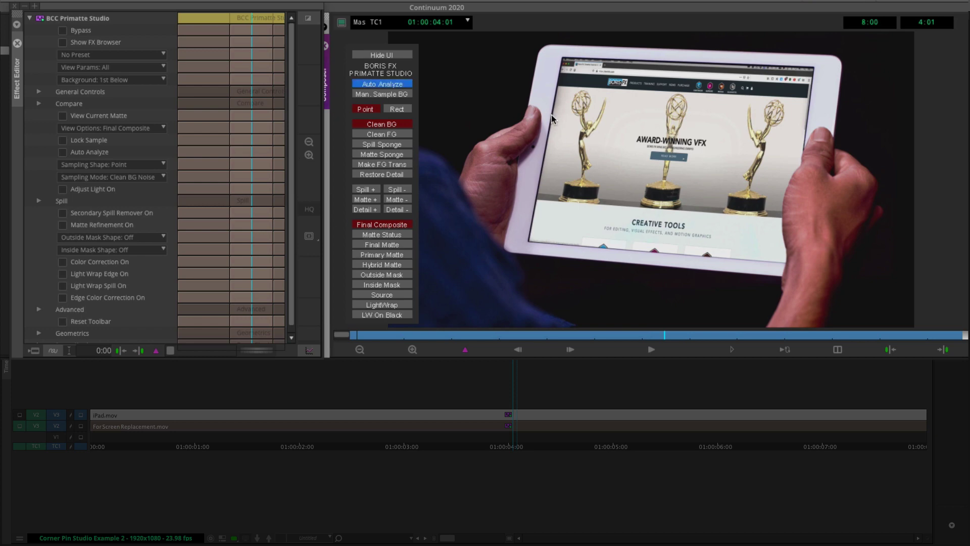
drag(513, 421, 278, 414)
key(space)
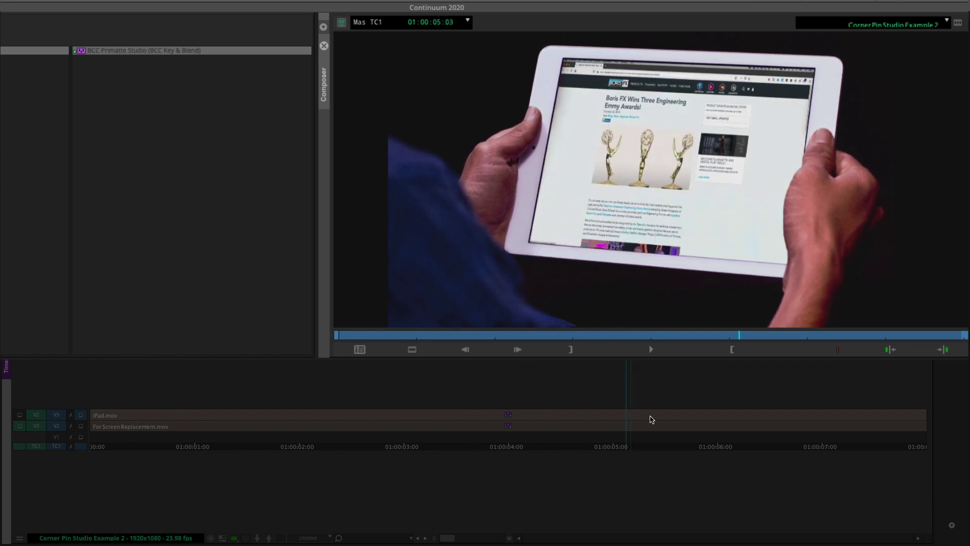
drag(792, 433, 464, 452)
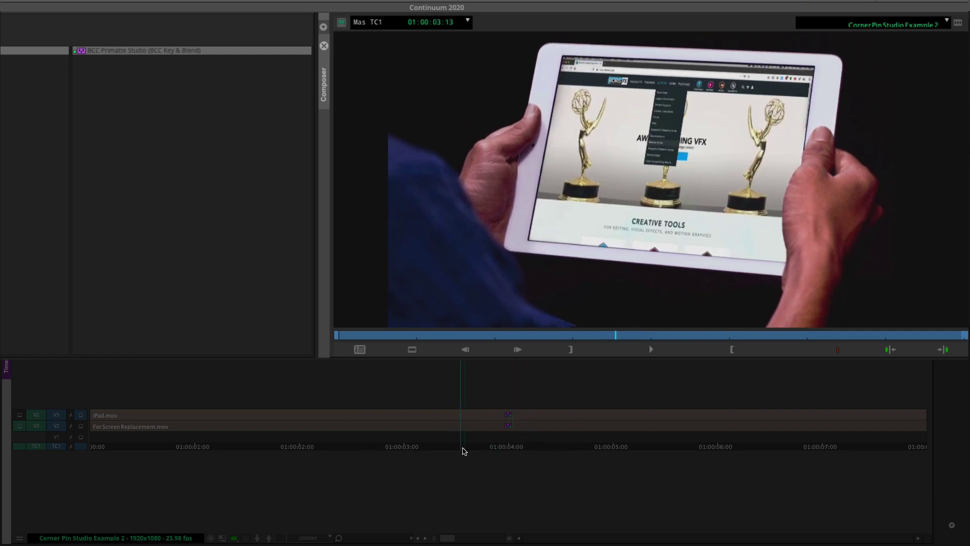
click(500, 449)
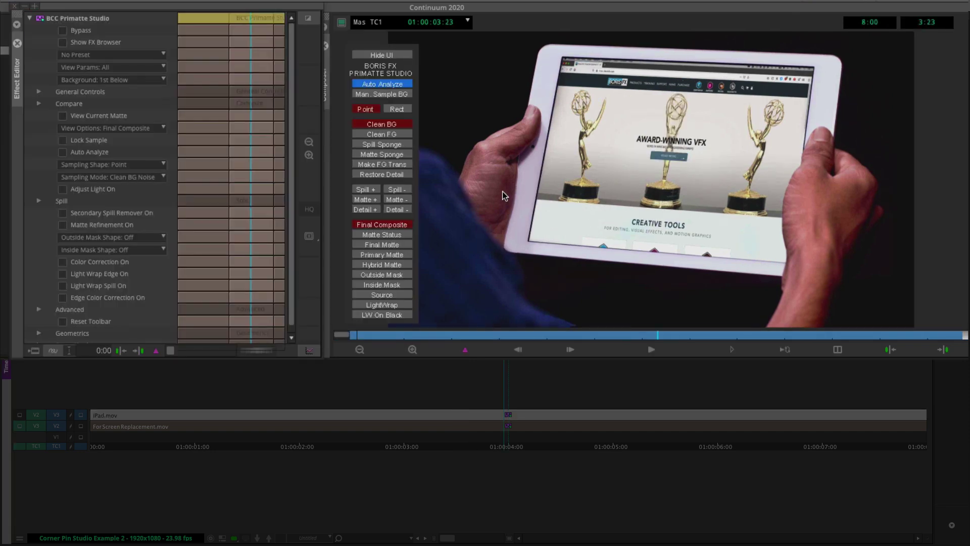
- In Matte Status, use Rect sampling to Clean BG on grey patches and Clean FG on the left edge
click(399, 234)
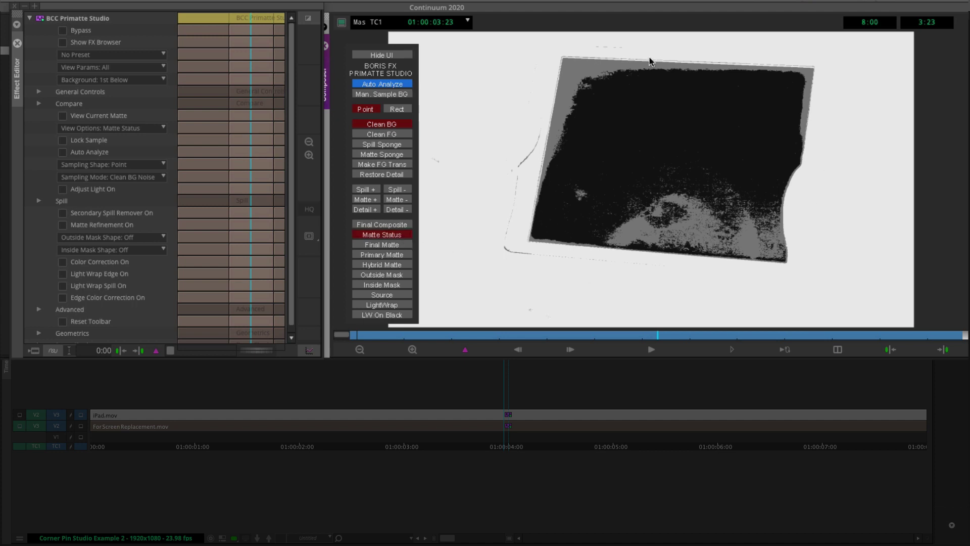
click(396, 110)
drag(732, 152, 626, 219)
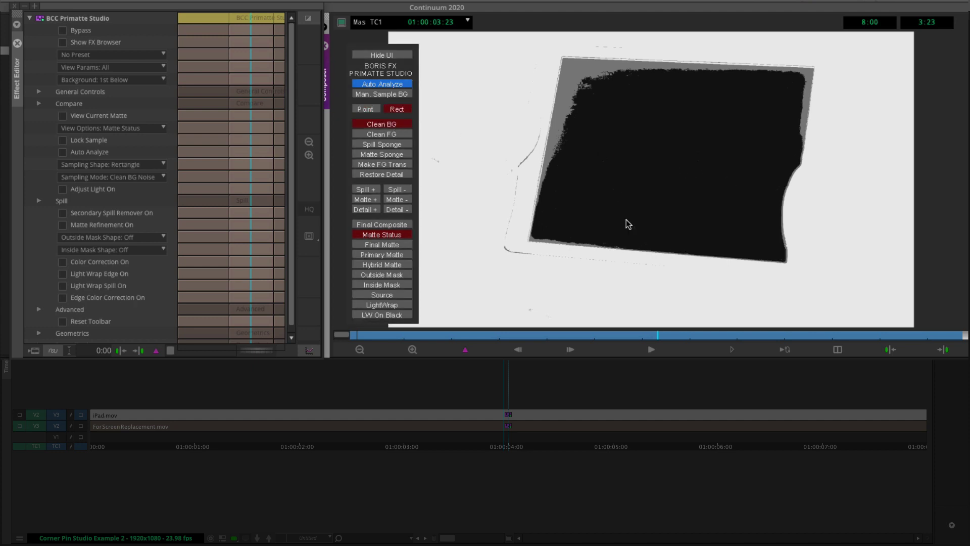
drag(646, 114, 563, 60)
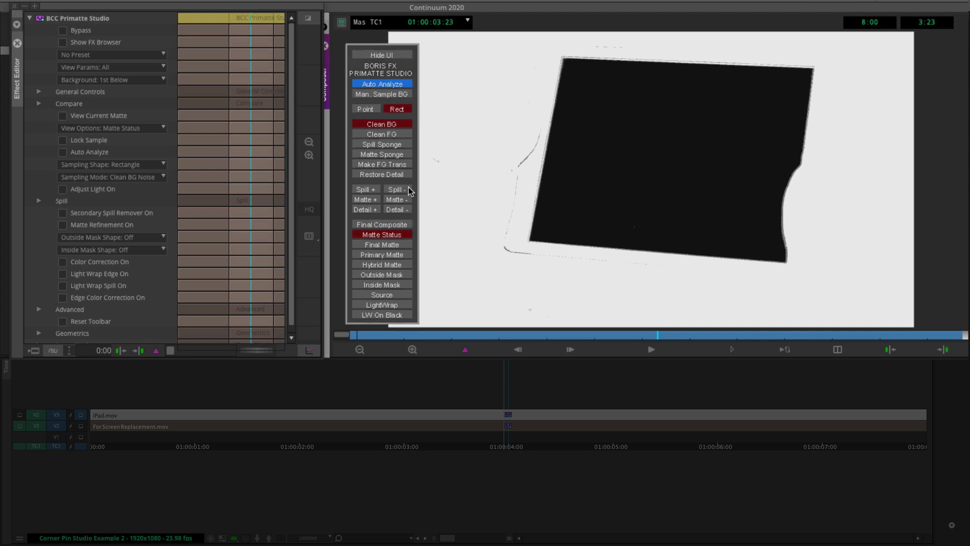
click(382, 134)
drag(526, 188, 486, 266)
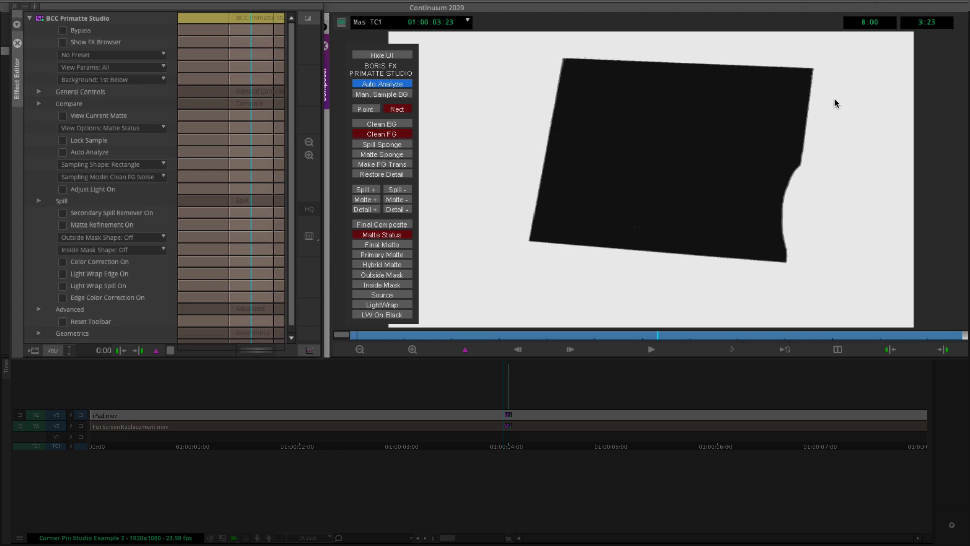
- Return to Final Composite and turn on Edge Color Correction, revealing its sliders
click(382, 224)
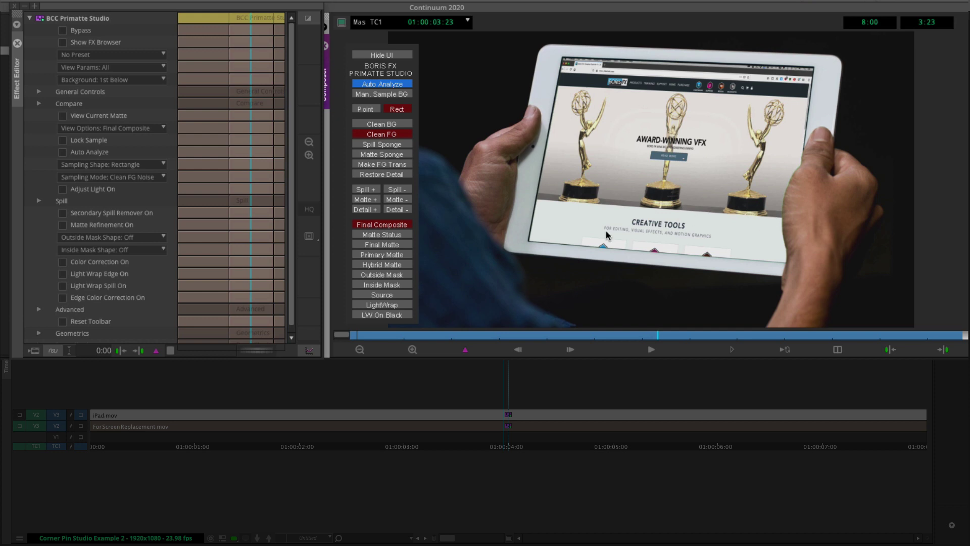
click(90, 299)
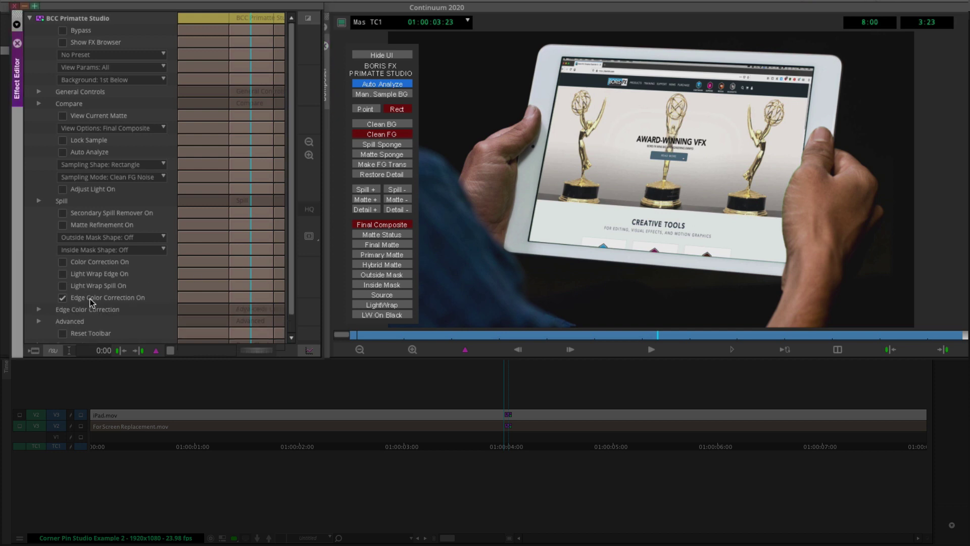
click(39, 310)
scroll(42, 312, down, 2)
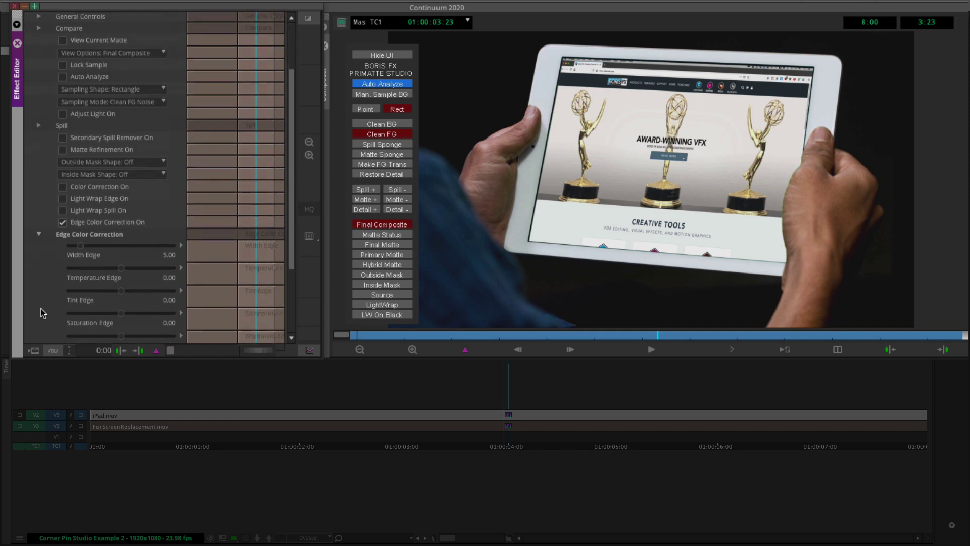
scroll(42, 311, down, 1)
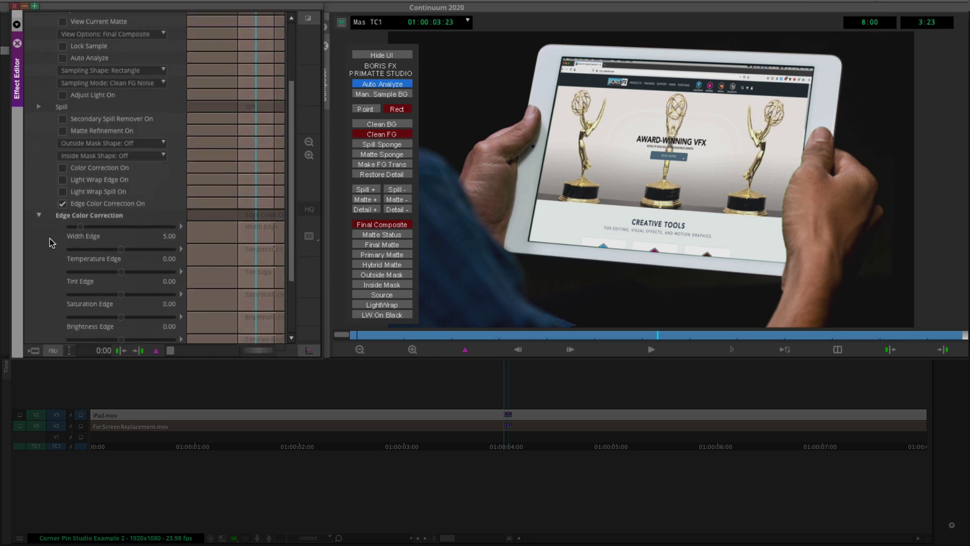
scroll(51, 242, down, 1)
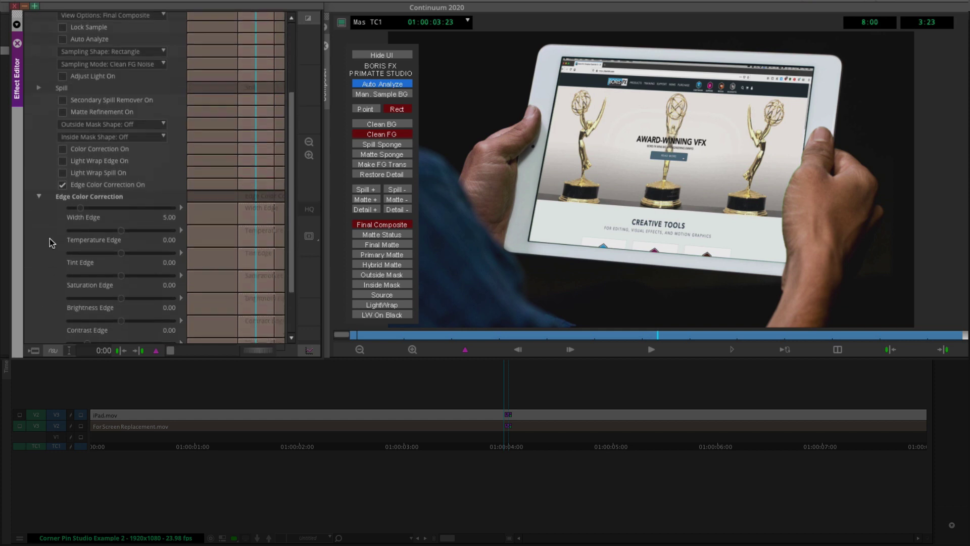